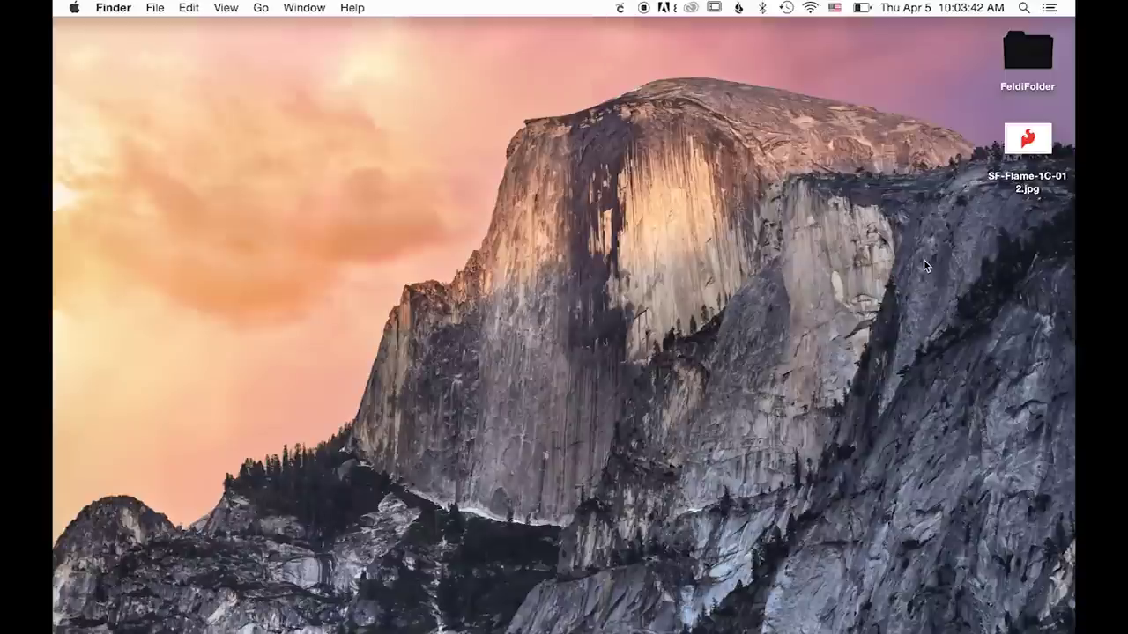
- Open the flame JPG in Illustrator, fit the artboard to the window, and select the image
click(1035, 149)
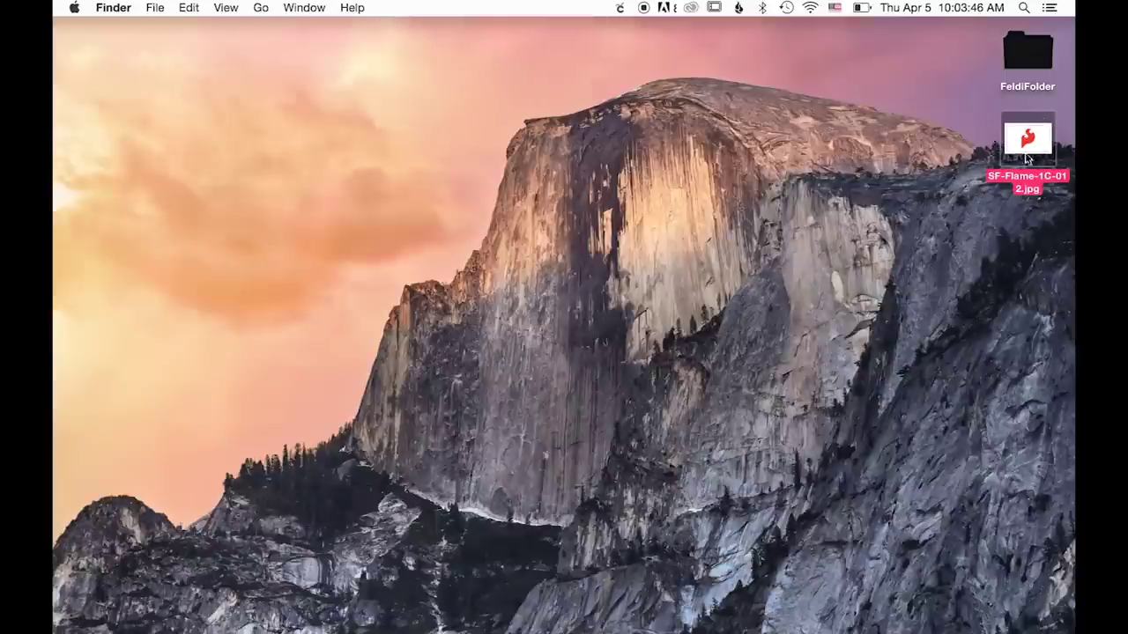
drag(1035, 140, 501, 616)
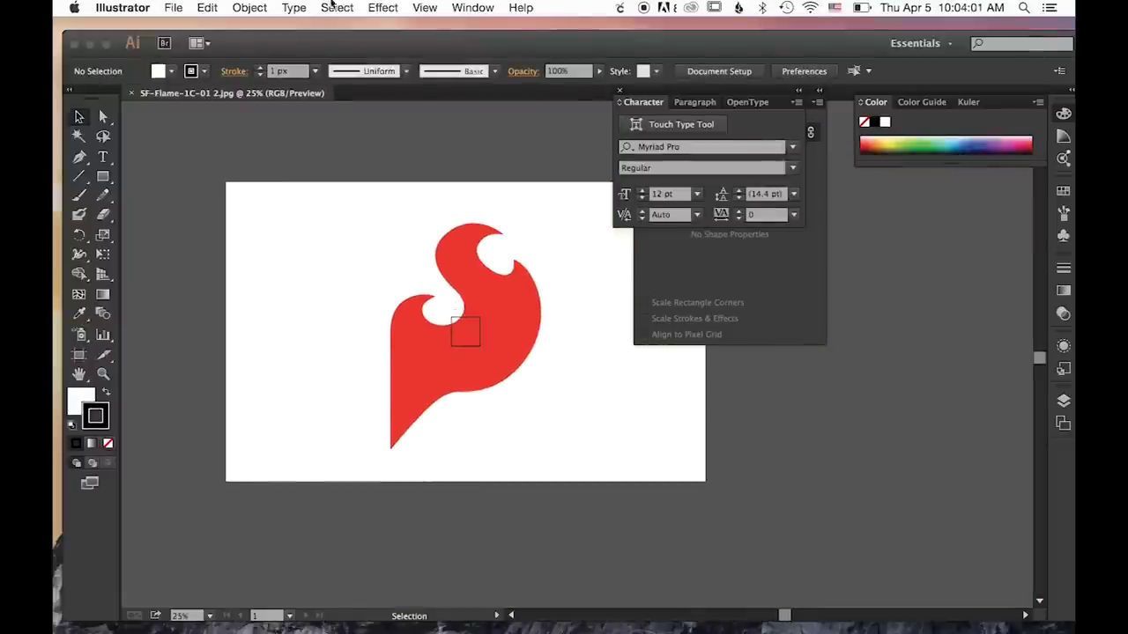
key(super+0)
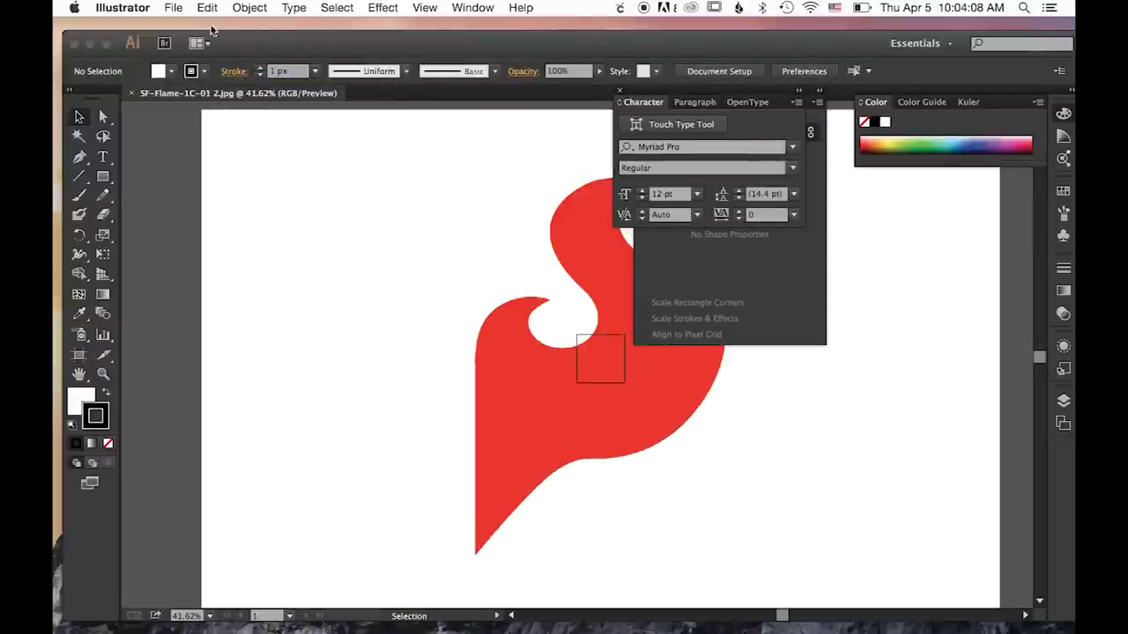
key(super+a)
- Run Image Trace Make and Expand on the flame image, accepting the slow-tracing warning
click(256, 9)
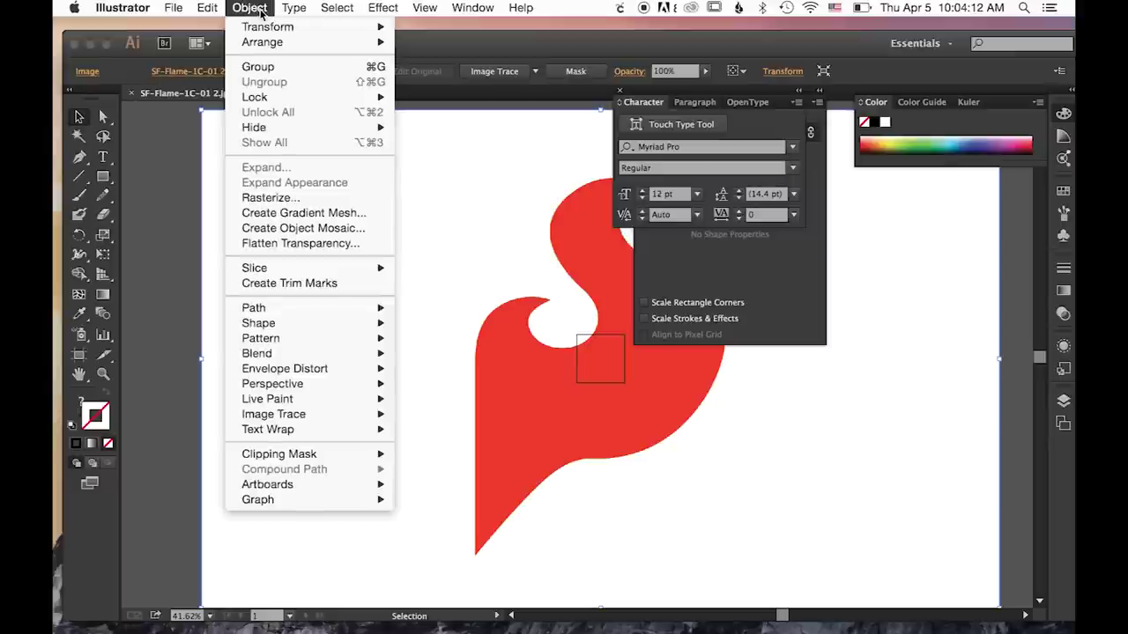
mouse_move(339, 414)
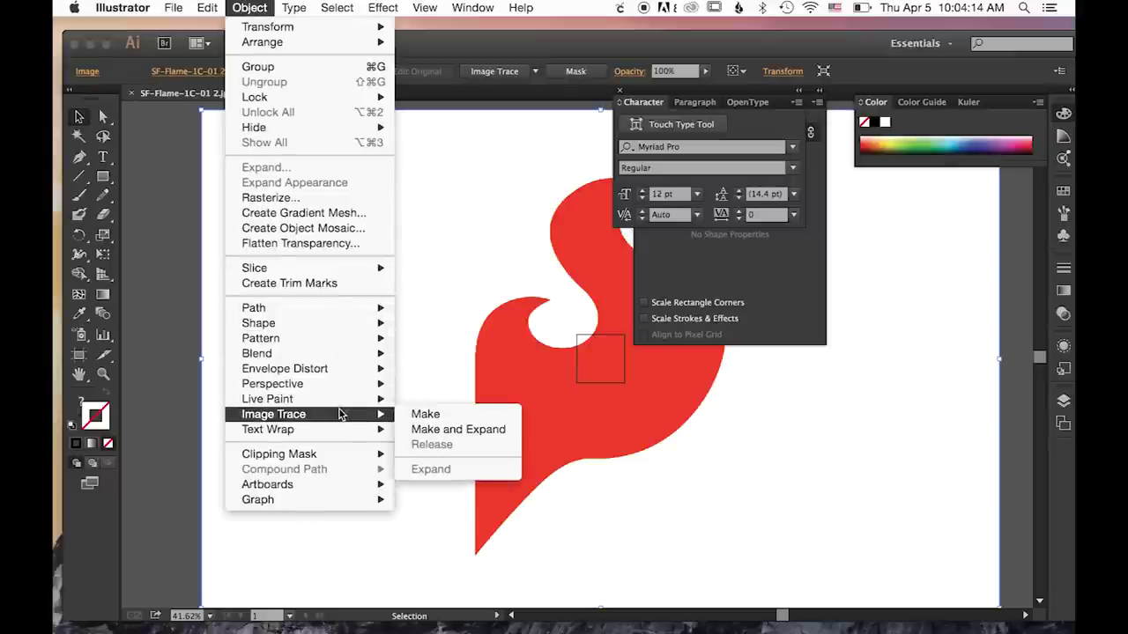
click(424, 428)
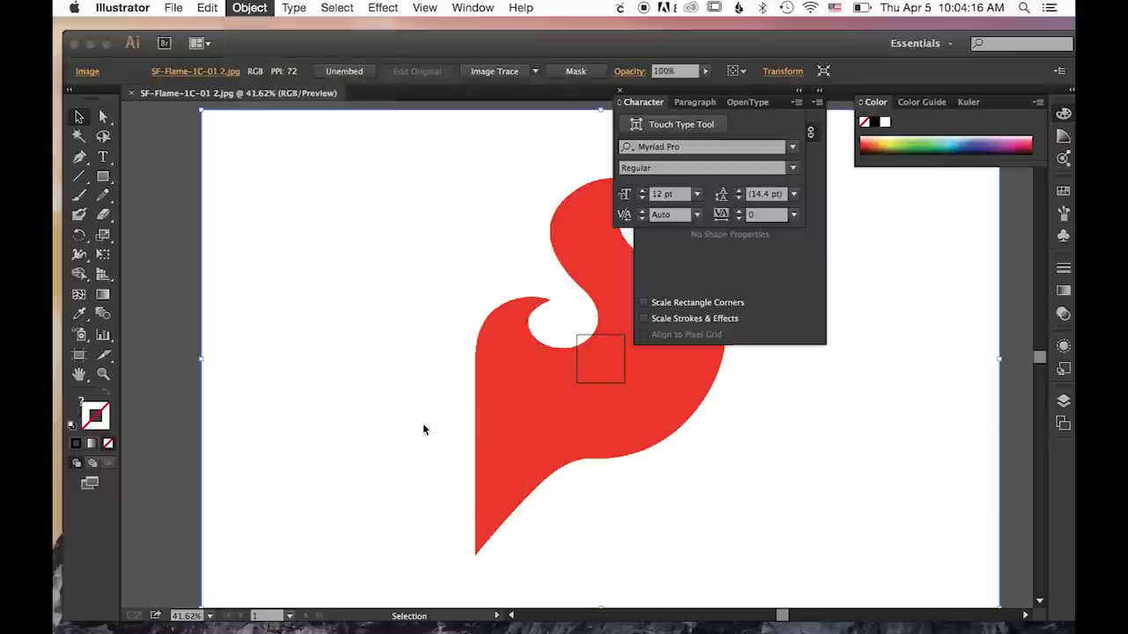
click(809, 368)
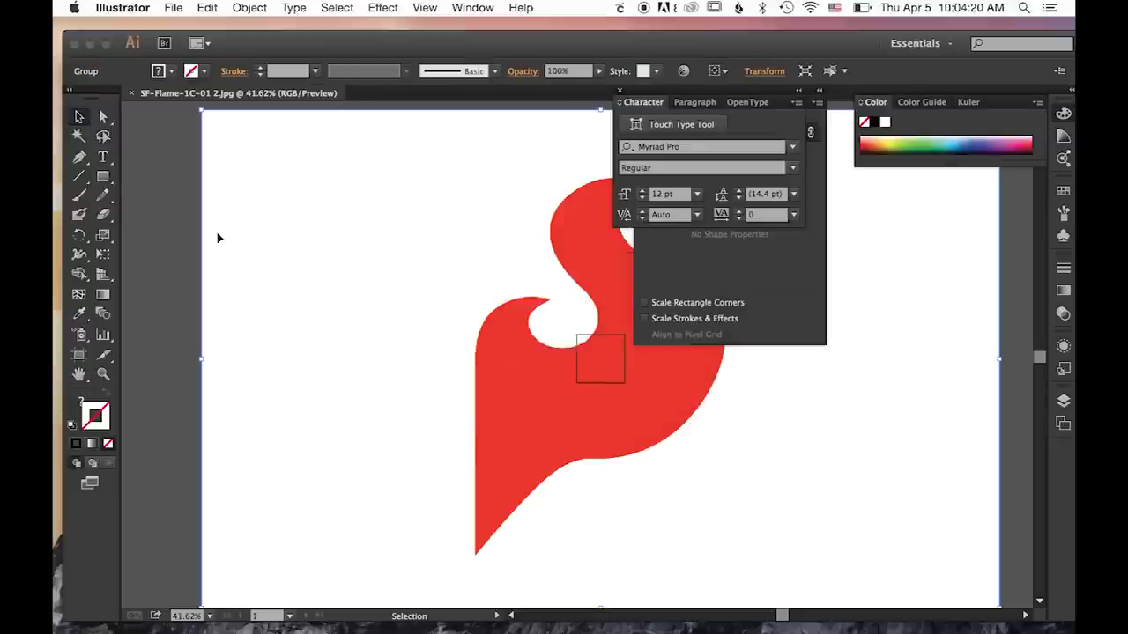
- Marquee-select a corner point of the white background with Direct Selection and delete it
click(103, 118)
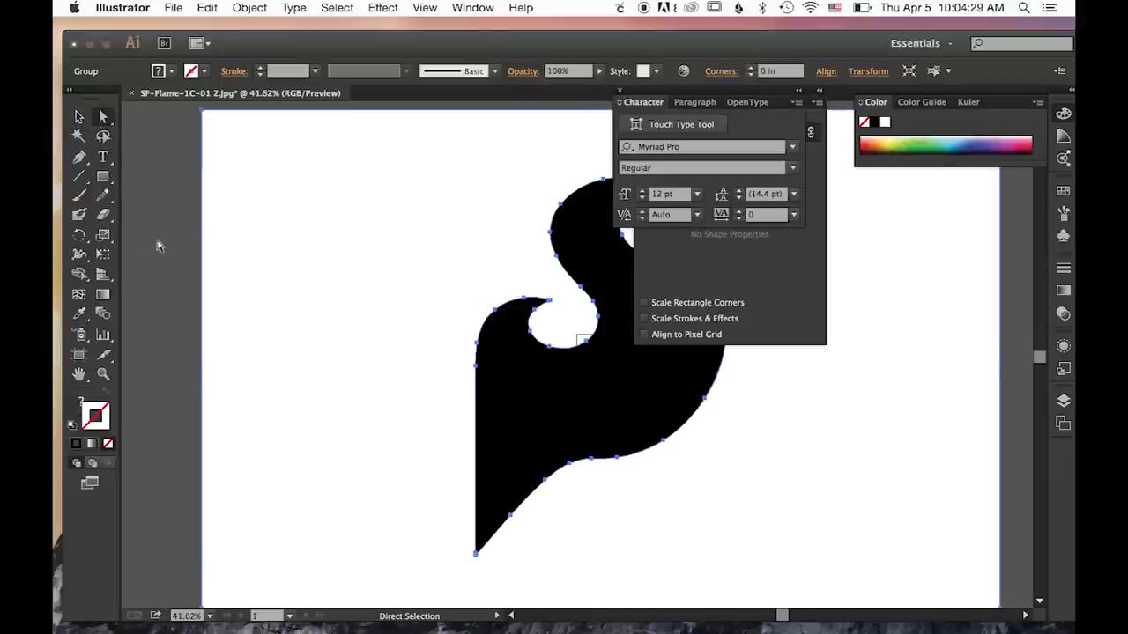
click(181, 264)
scroll(184, 264, down, 10)
scroll(265, 275, up, 3)
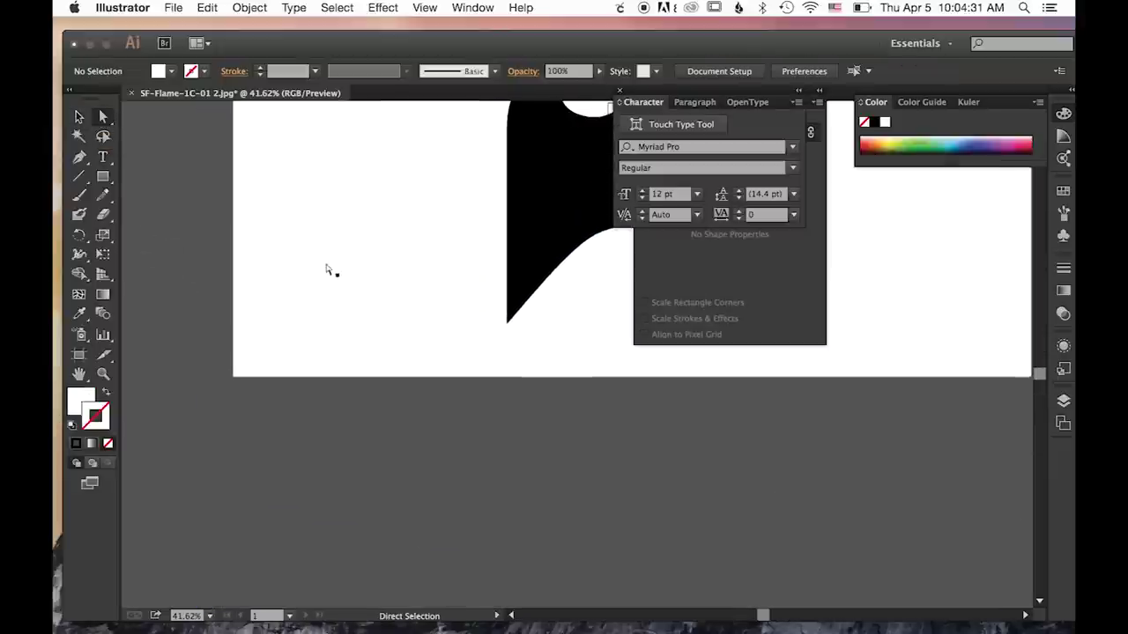
click(201, 326)
drag(202, 326, 466, 466)
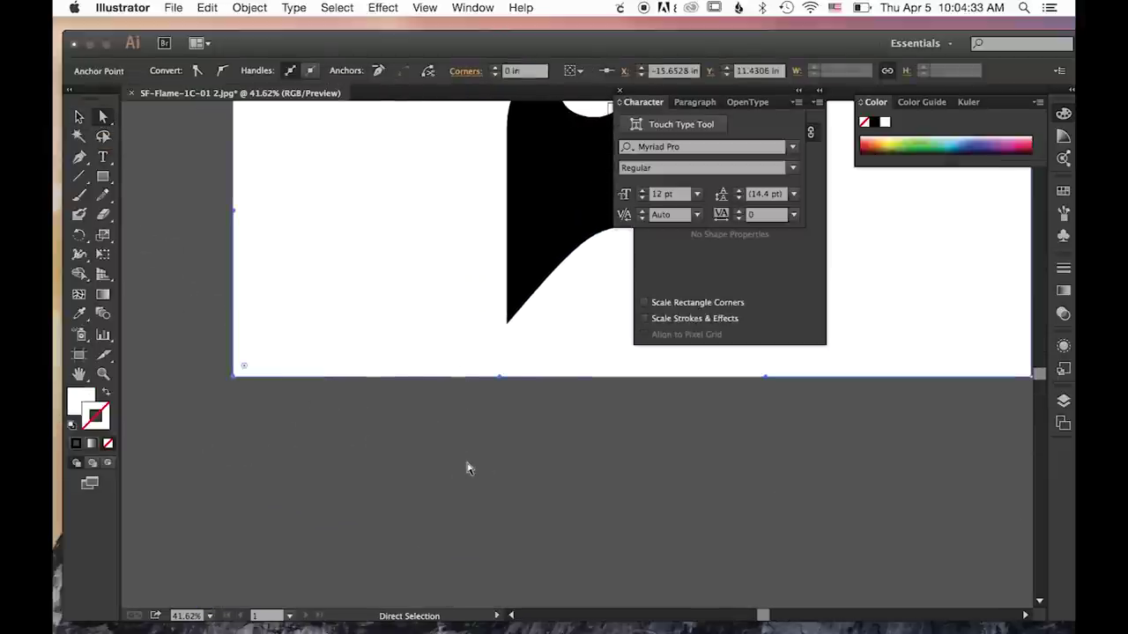
key(Delete)
- Remove the remaining white background triangle and reselect the traced flame group
scroll(468, 468, up, 5)
scroll(468, 468, right, 4)
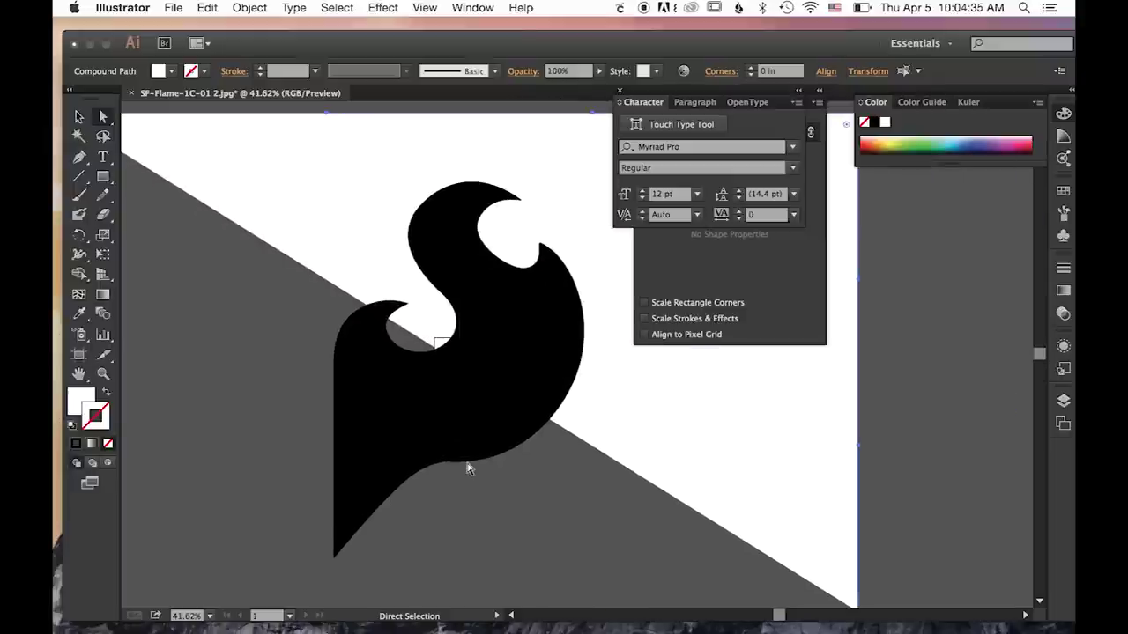
key(super+shift+a)
alt+scroll(457, 447, down, 2)
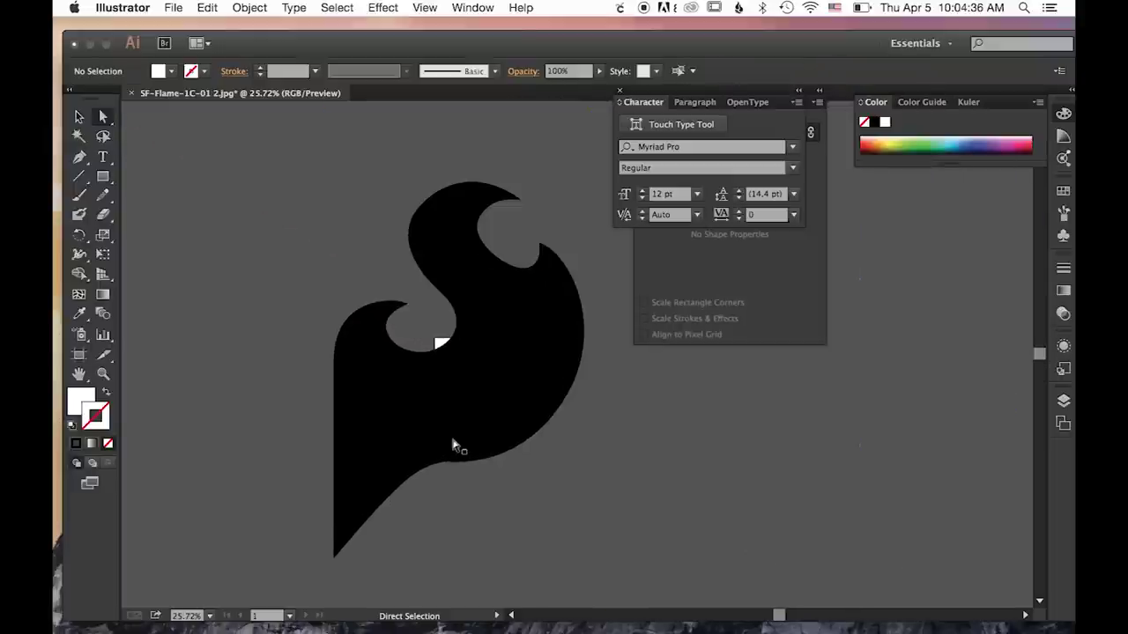
alt+scroll(454, 445, up, 2)
key(v)
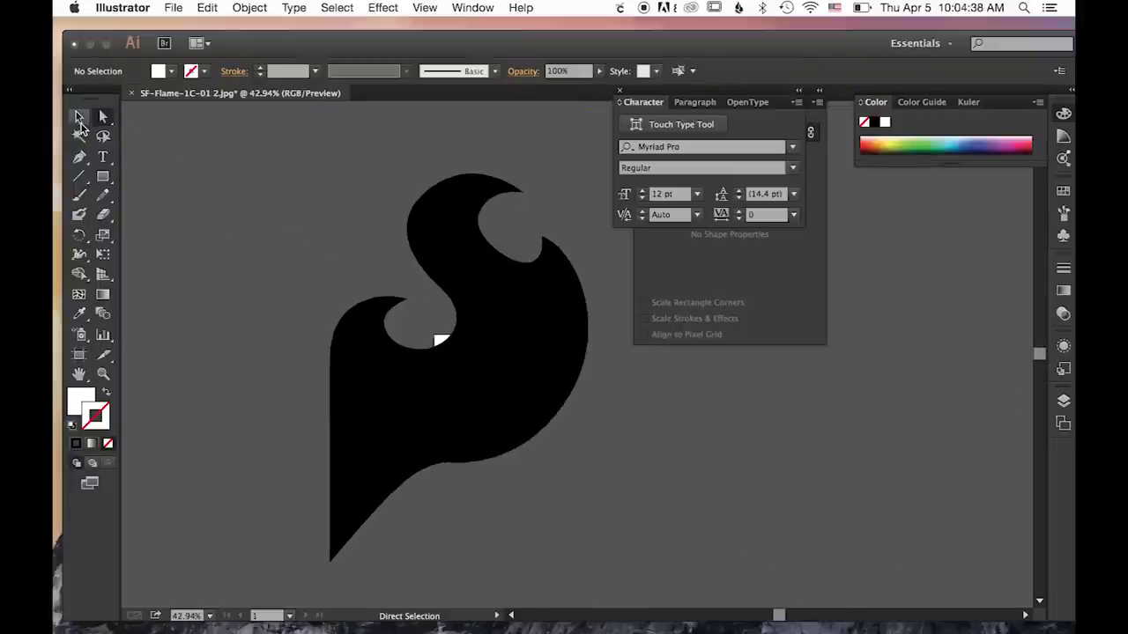
click(495, 342)
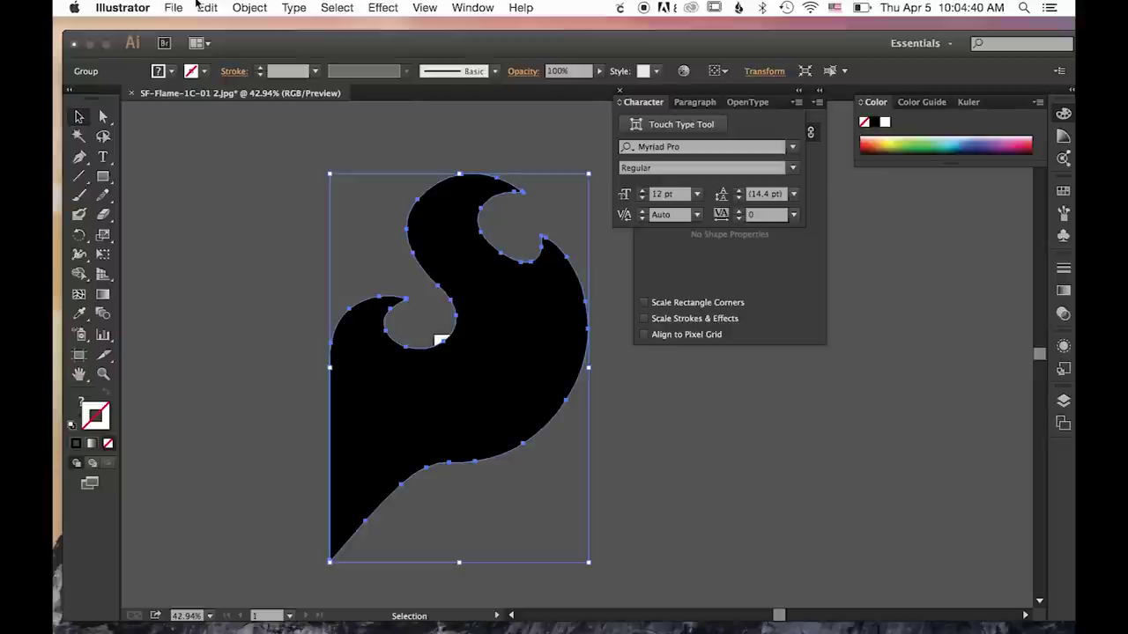
- Apply Simplify to the flame path at 50% curve precision, then deselect it
click(252, 7)
mouse_move(326, 310)
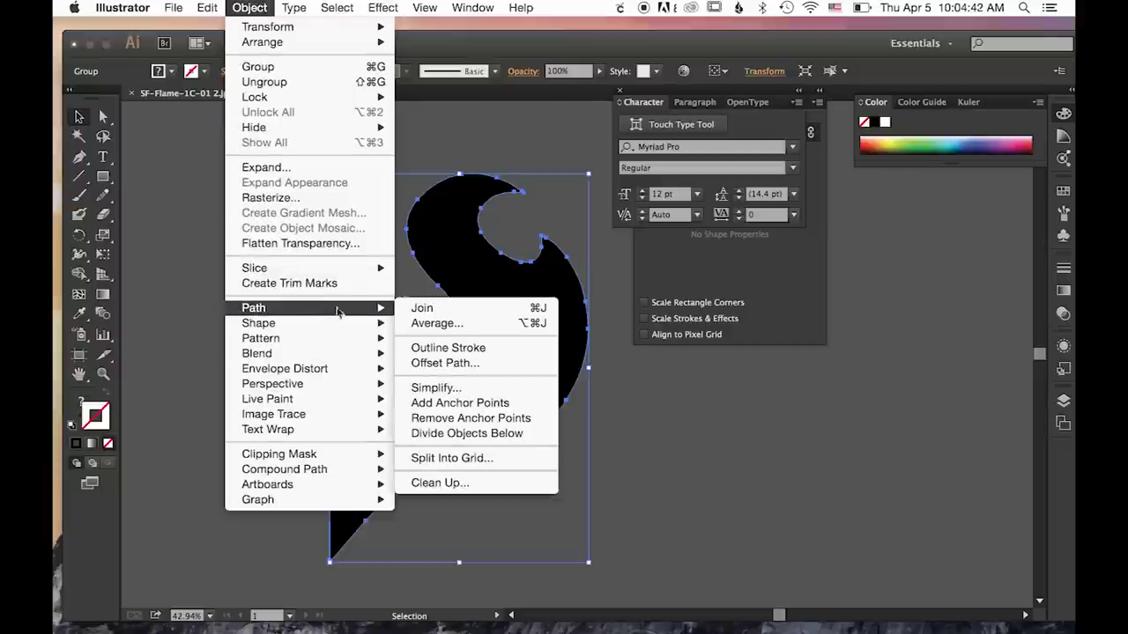
click(437, 389)
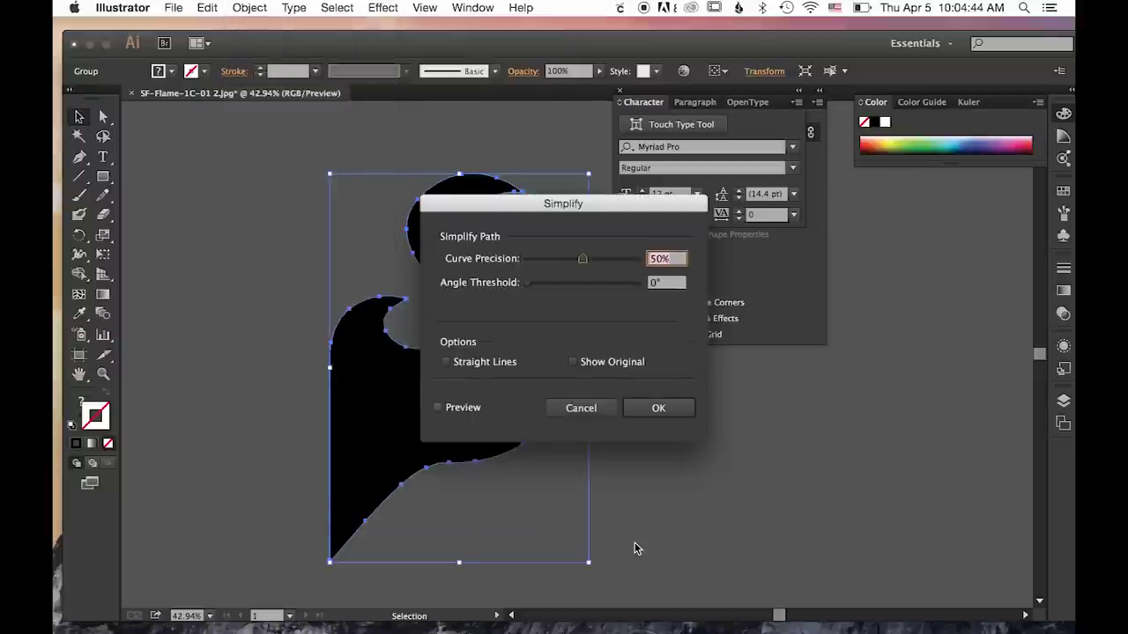
click(659, 408)
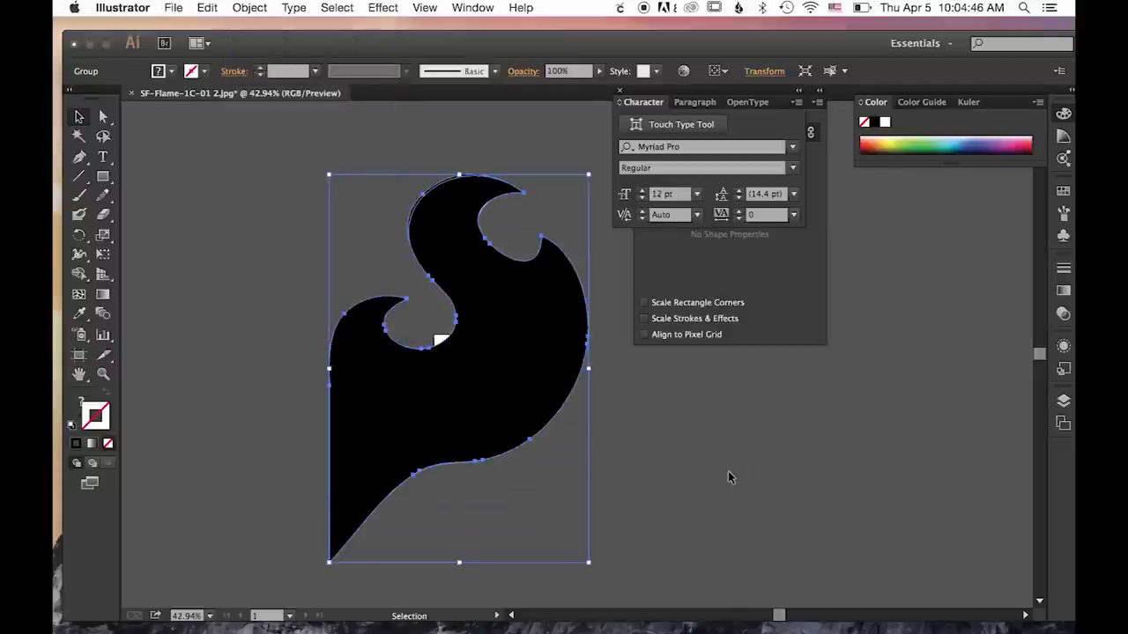
click(727, 471)
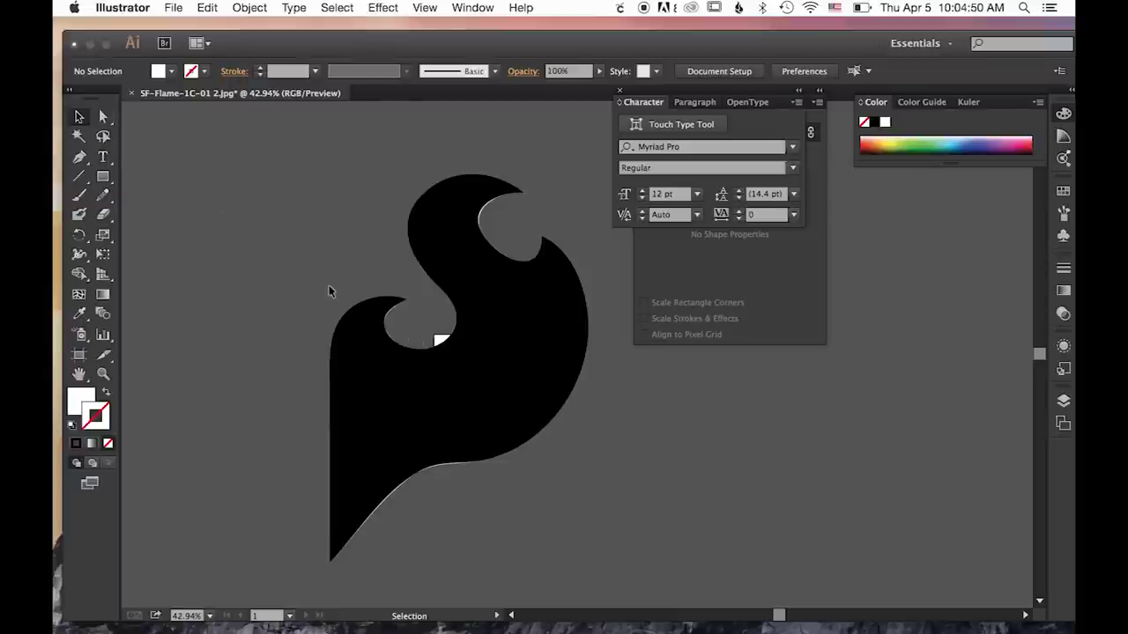
- Pull the black flame aside and delete the white duplicate flame hidden beneath it
drag(507, 364, 410, 352)
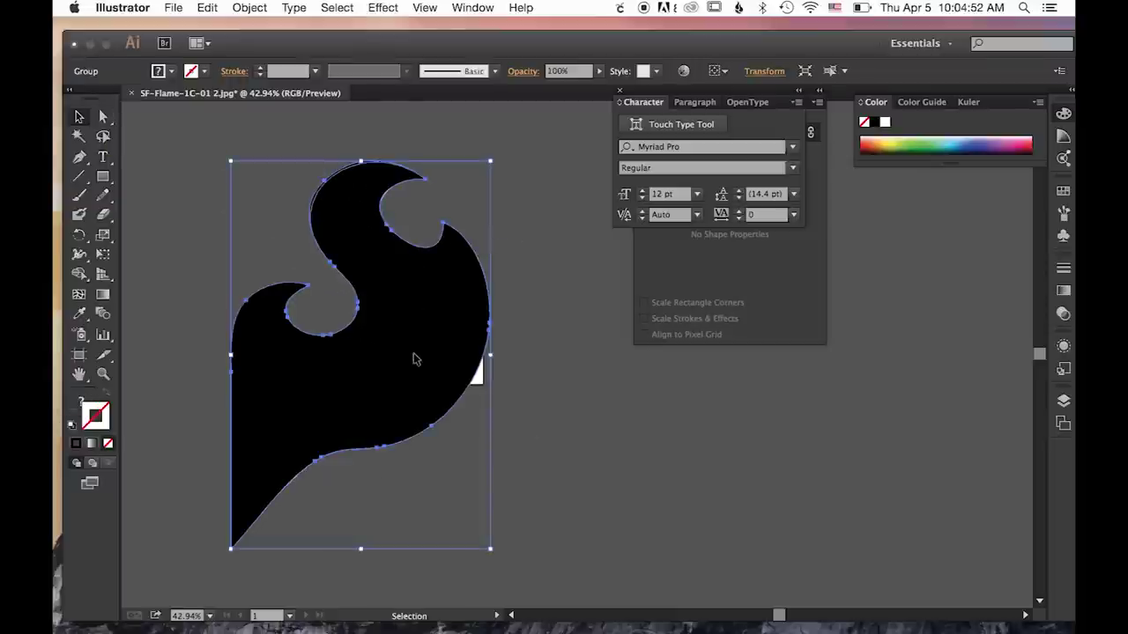
click(103, 116)
click(523, 448)
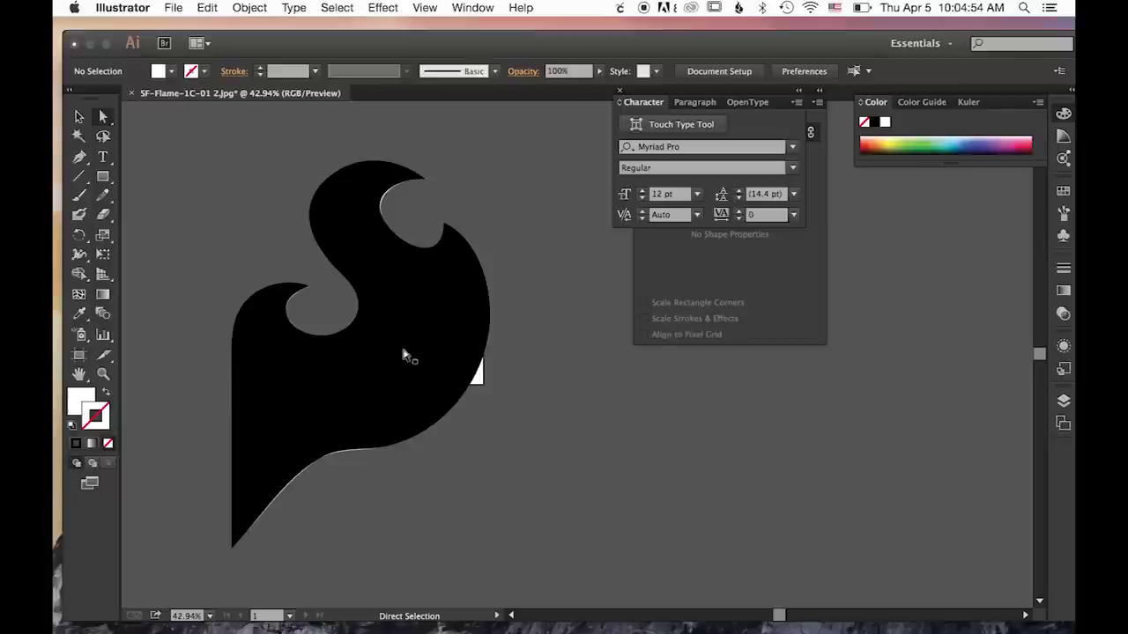
drag(408, 355, 583, 386)
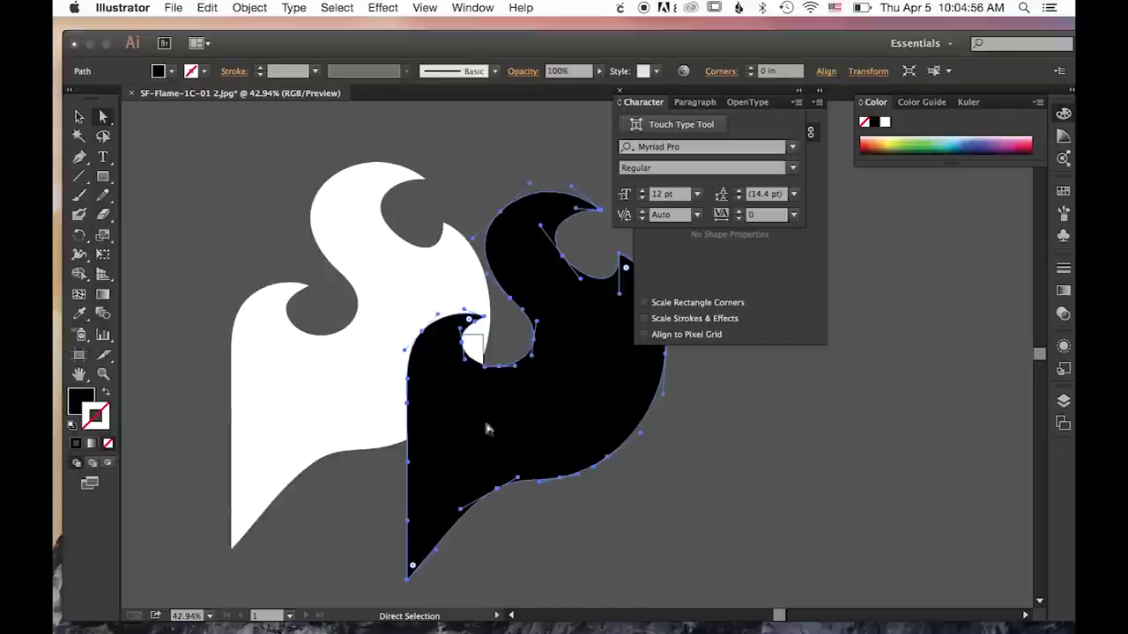
click(345, 375)
key(Delete)
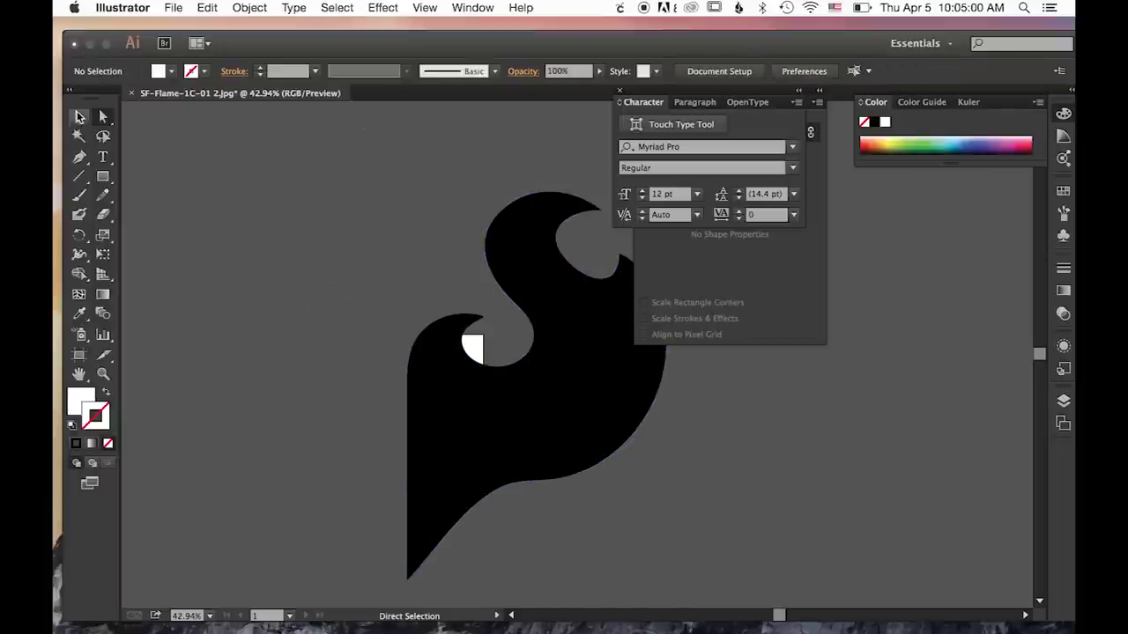
click(79, 118)
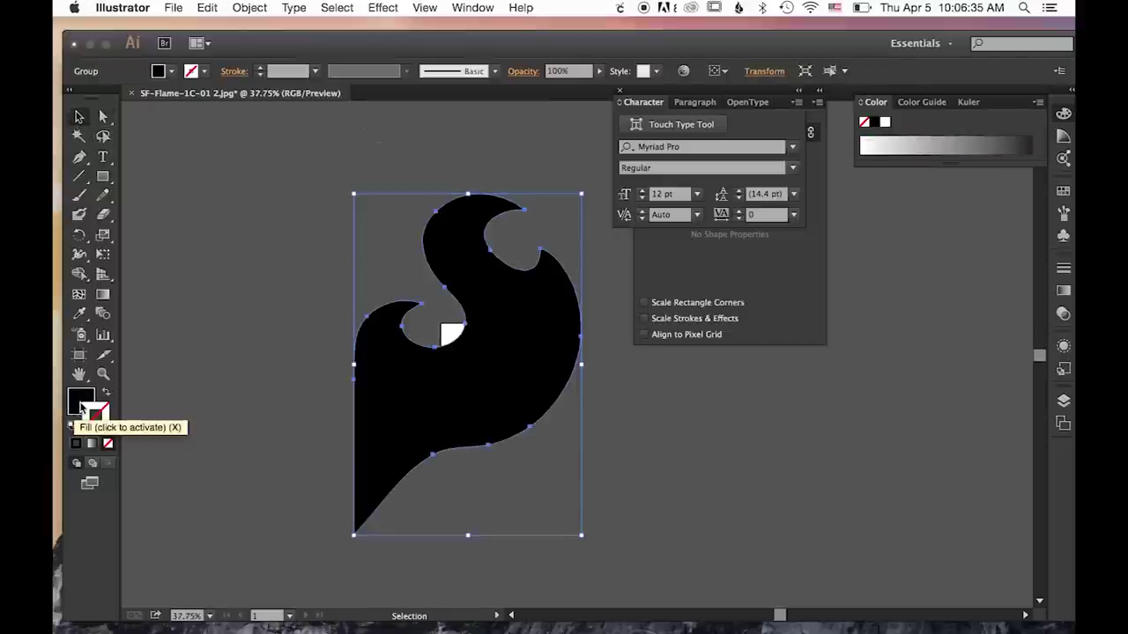
- Give the flame a default stroke with no fill, then reselect the whole flame artwork
click(87, 417)
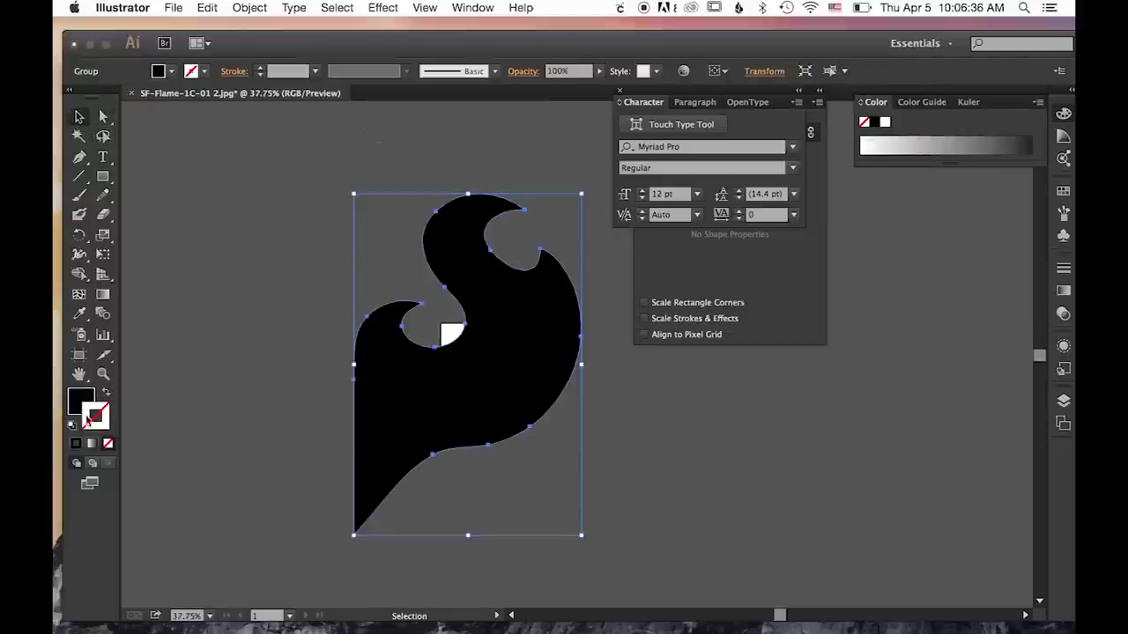
click(76, 445)
click(107, 443)
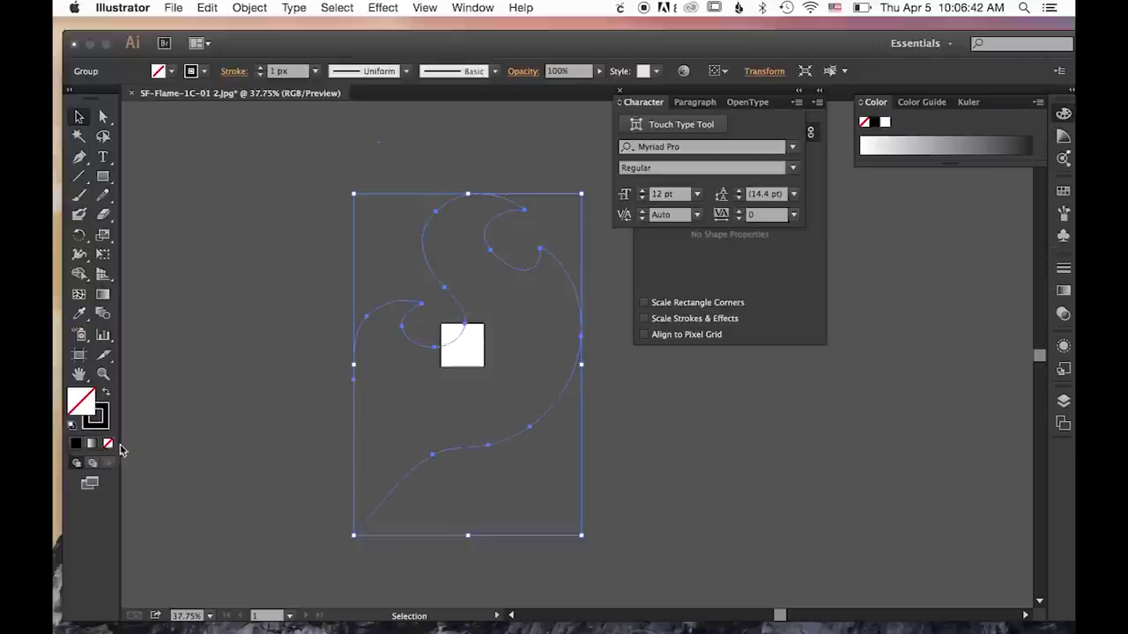
click(624, 440)
drag(336, 188, 619, 471)
- Add a 0.3 in offset path around the flame and deselect everything
click(249, 8)
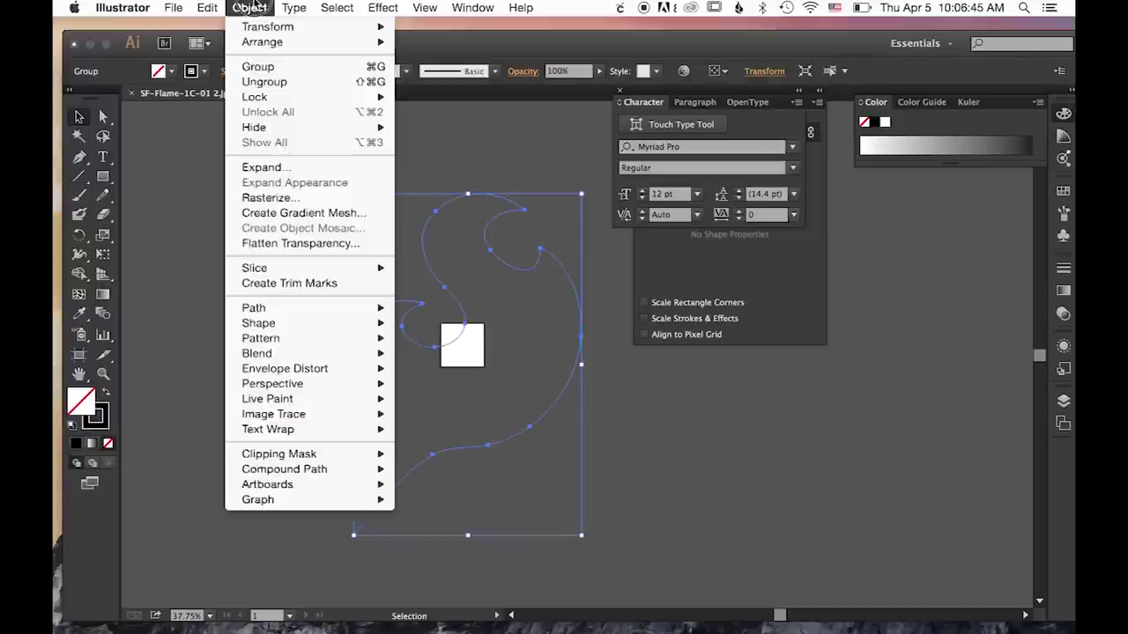
mouse_move(325, 310)
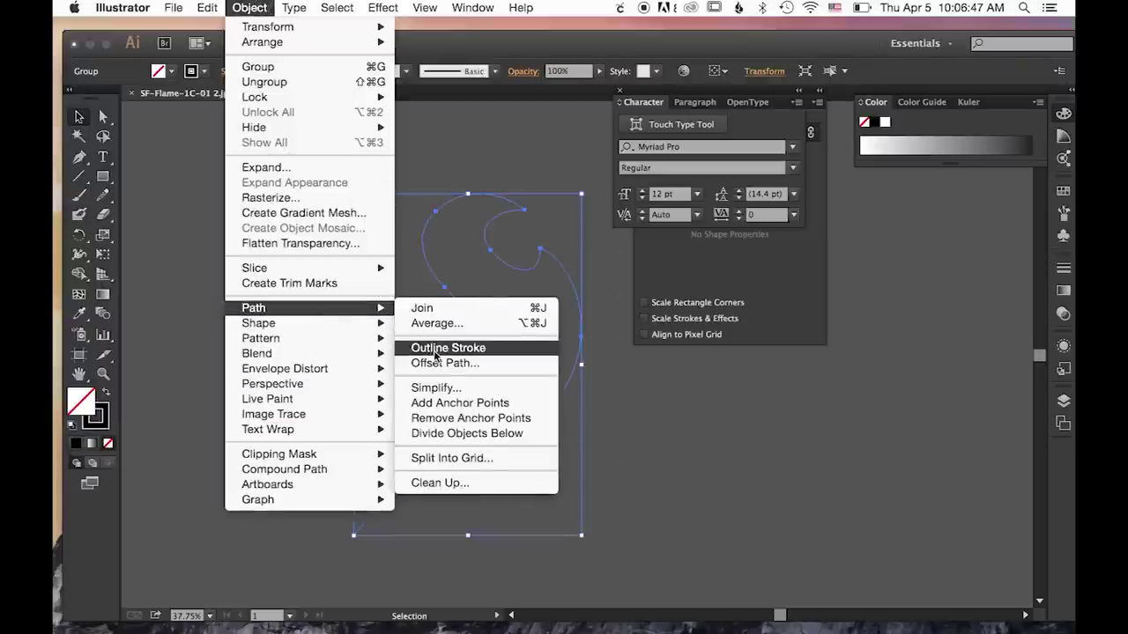
click(464, 364)
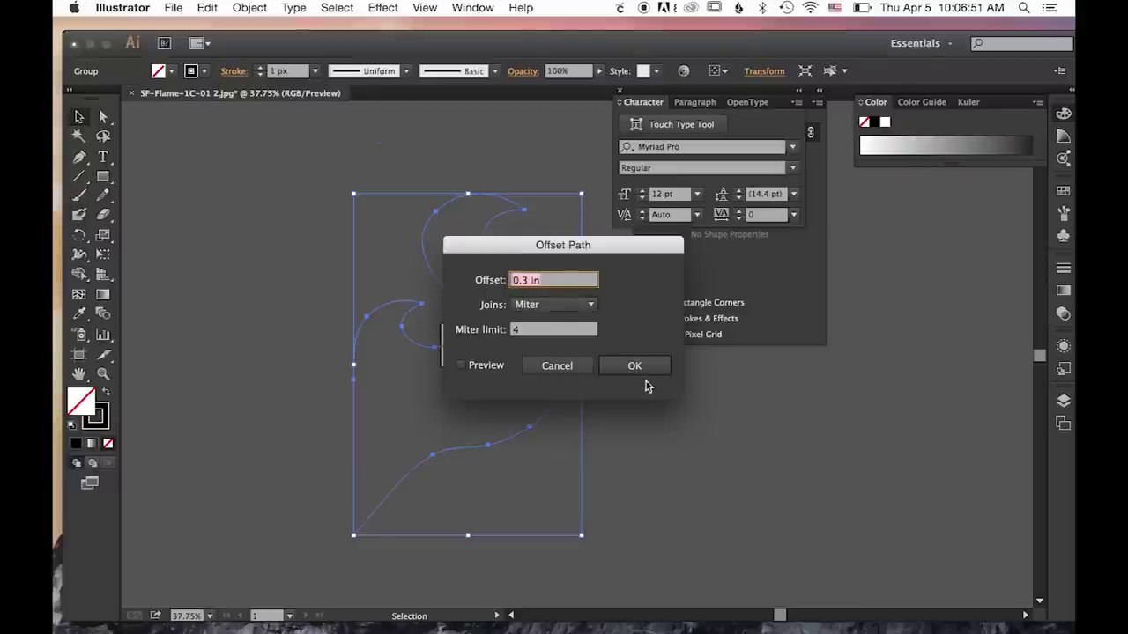
click(635, 366)
click(684, 479)
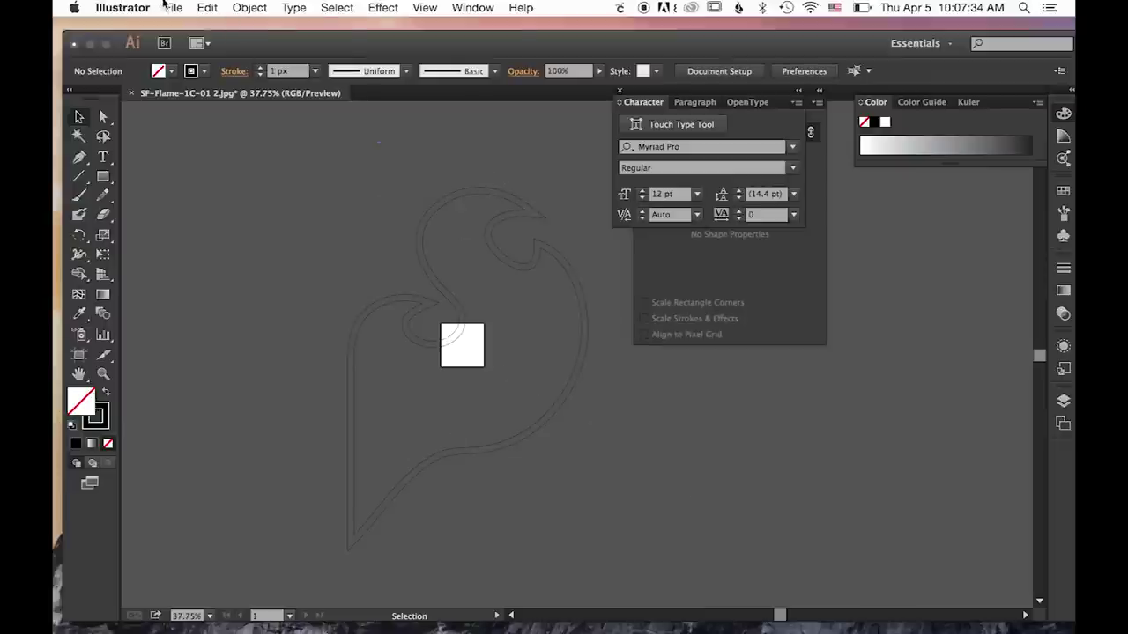
click(172, 7)
- Save the flame outline to the Desktop as SVG file SFFlameBAse.svg with default options
click(244, 144)
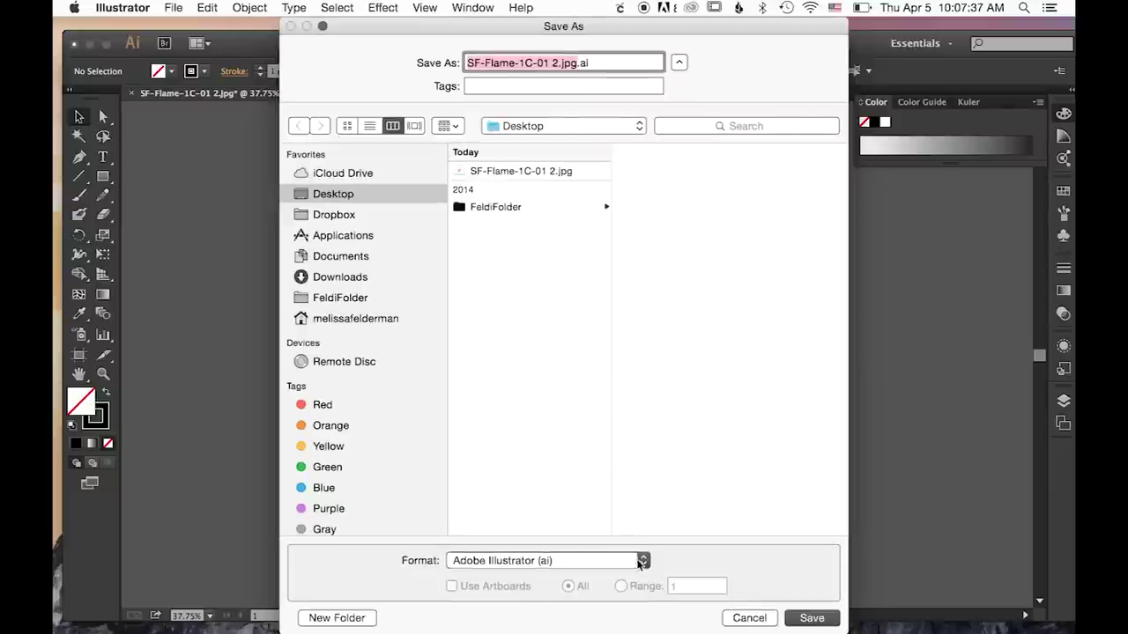
click(627, 560)
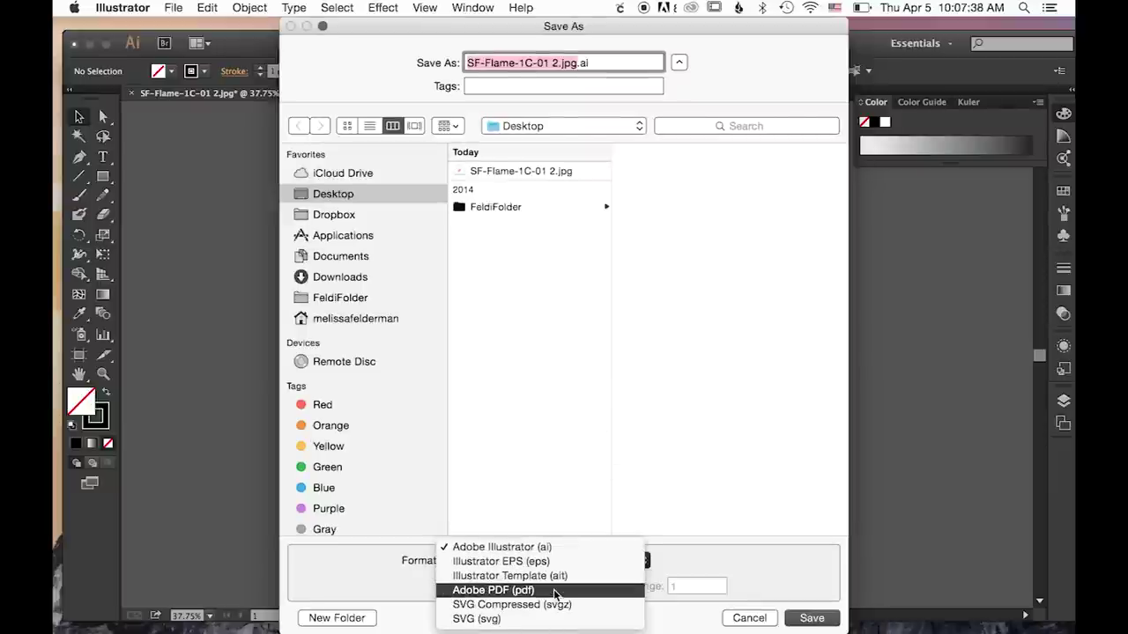
click(533, 618)
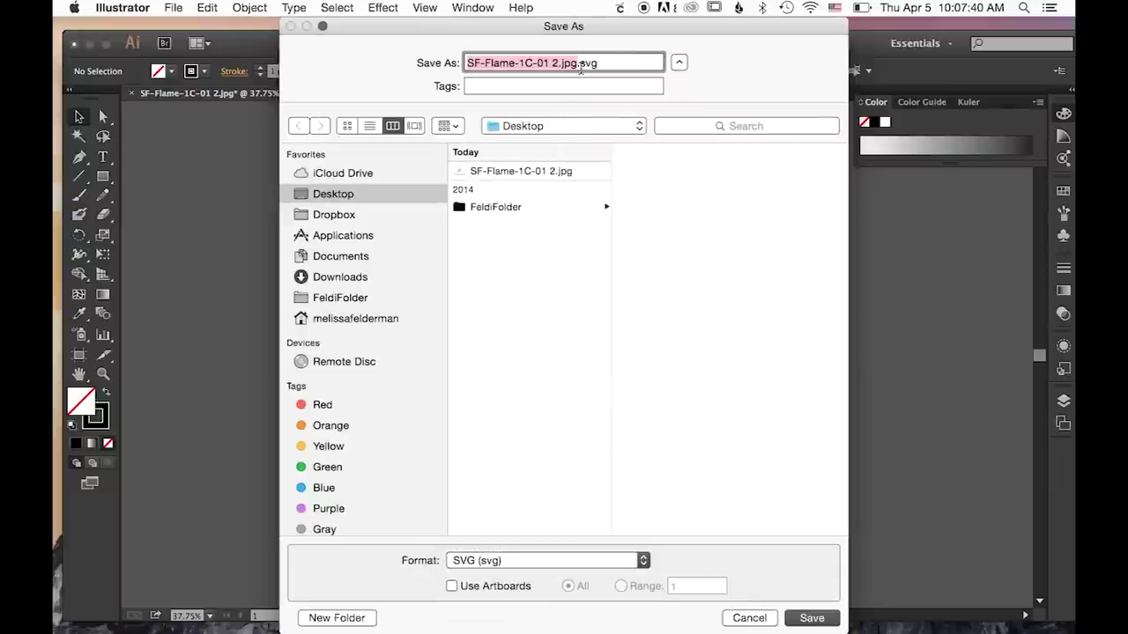
drag(577, 65, 428, 53)
text(Sf)
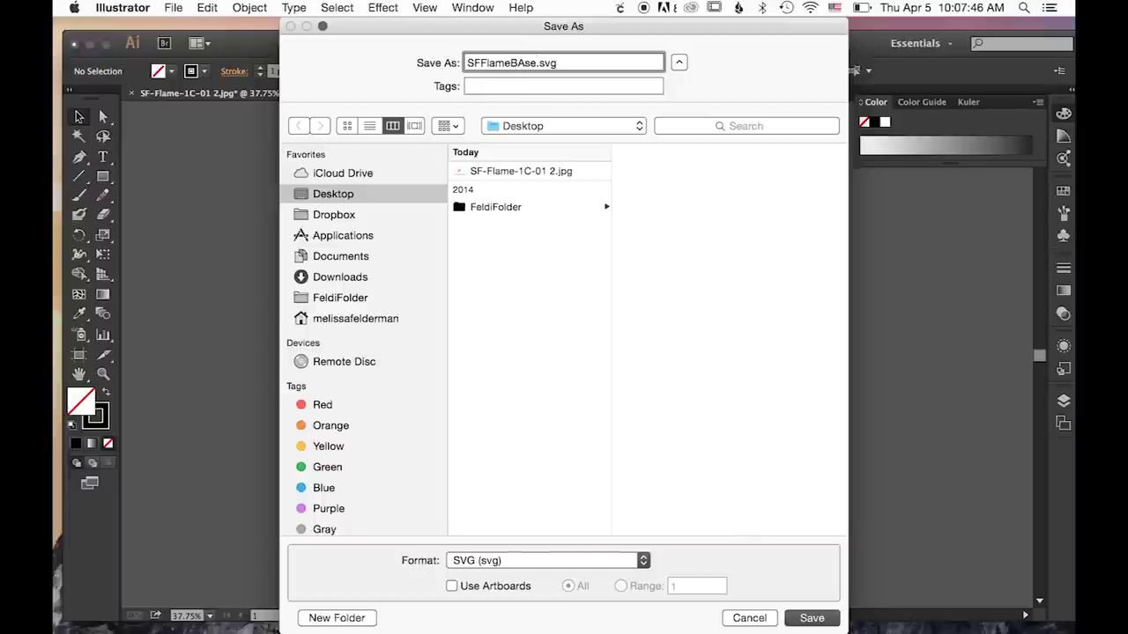
click(810, 616)
click(795, 372)
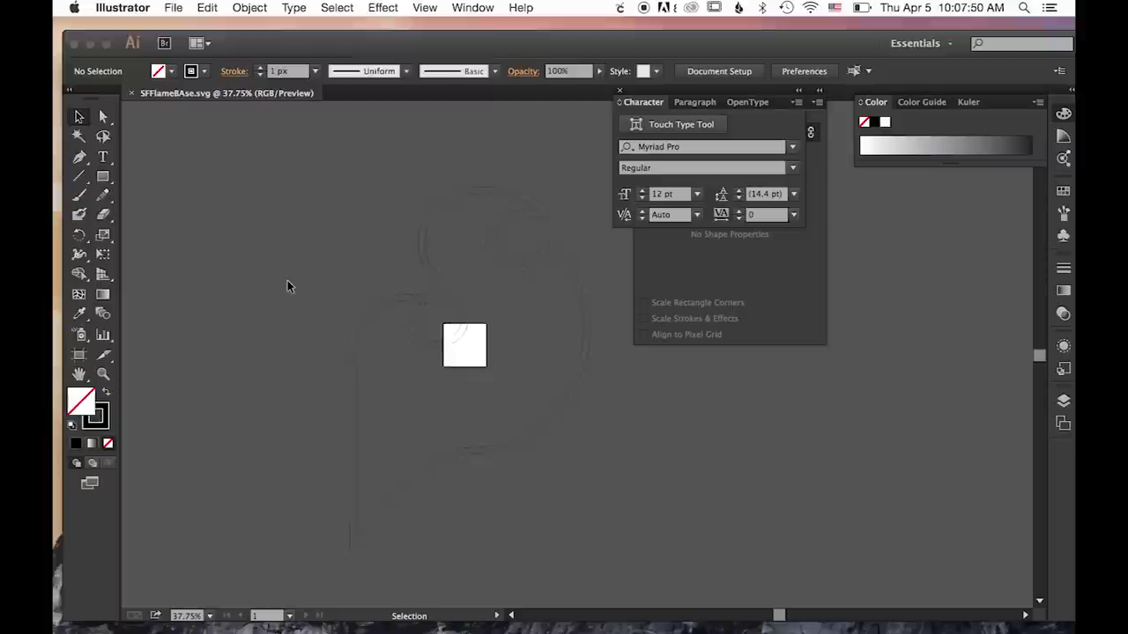
- Bring the flame into view and select the flame outline group
scroll(287, 280, left, 3)
scroll(287, 280, down, 1)
scroll(461, 305, right, 3)
scroll(454, 308, down, 1)
click(449, 311)
click(308, 293)
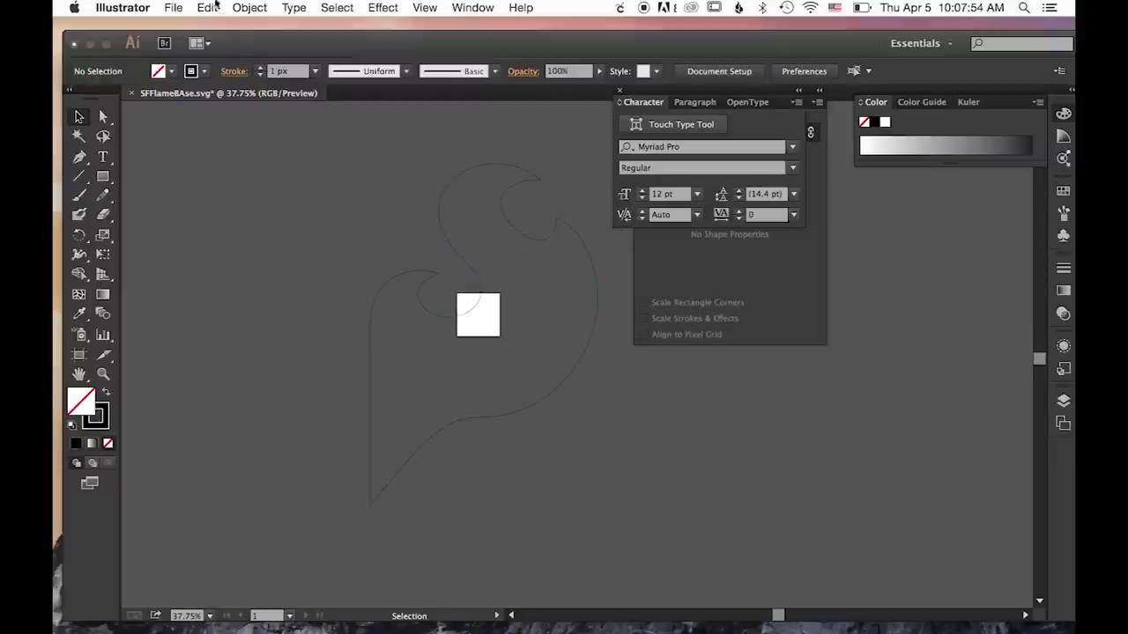
click(395, 282)
- Add a 0.06 in offset path around the flame, then deselect and zoom in
click(249, 7)
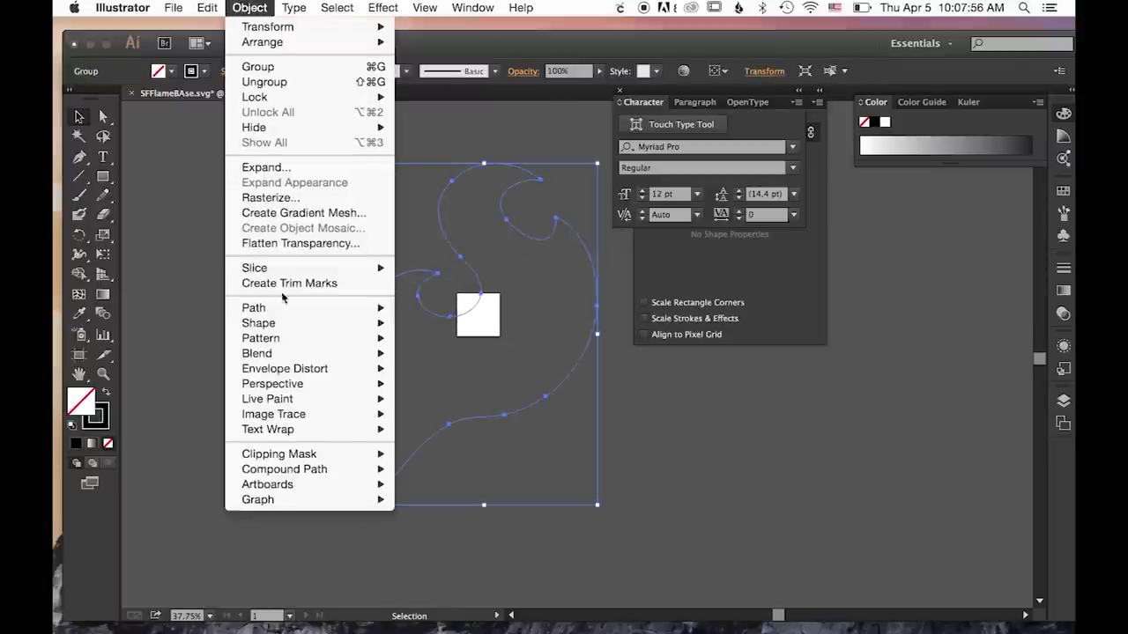
mouse_move(281, 310)
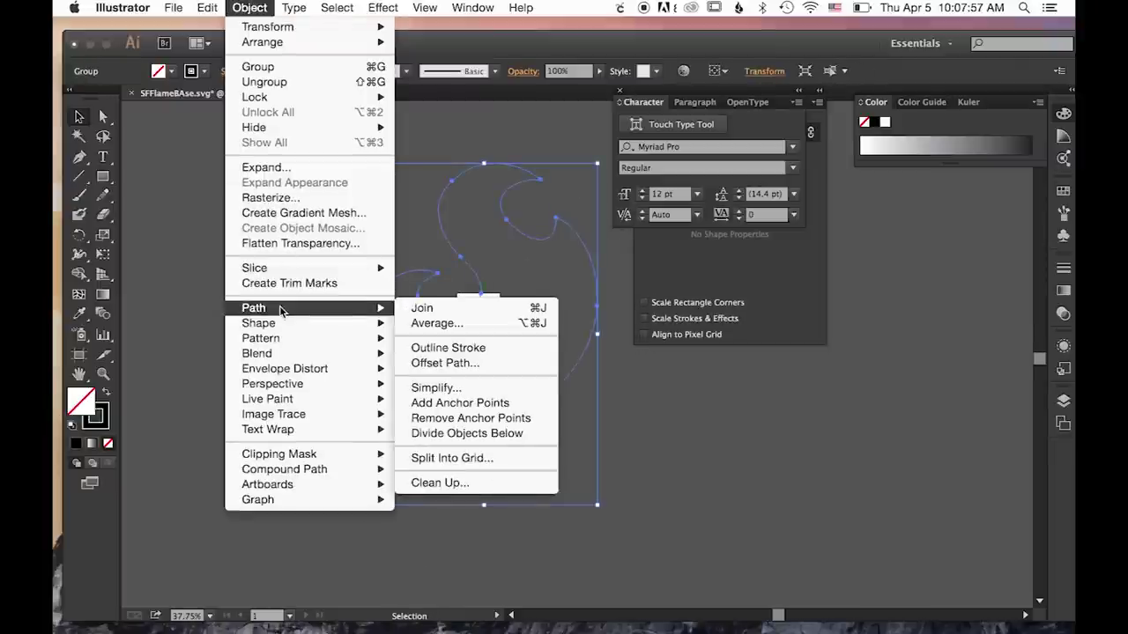
click(476, 366)
click(520, 280)
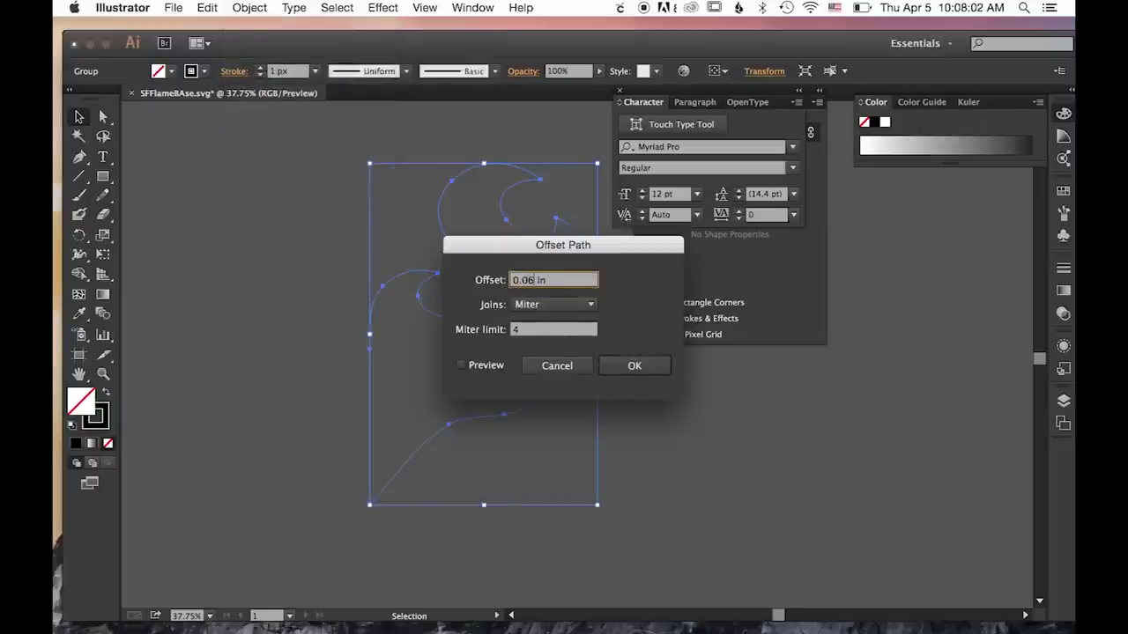
click(655, 371)
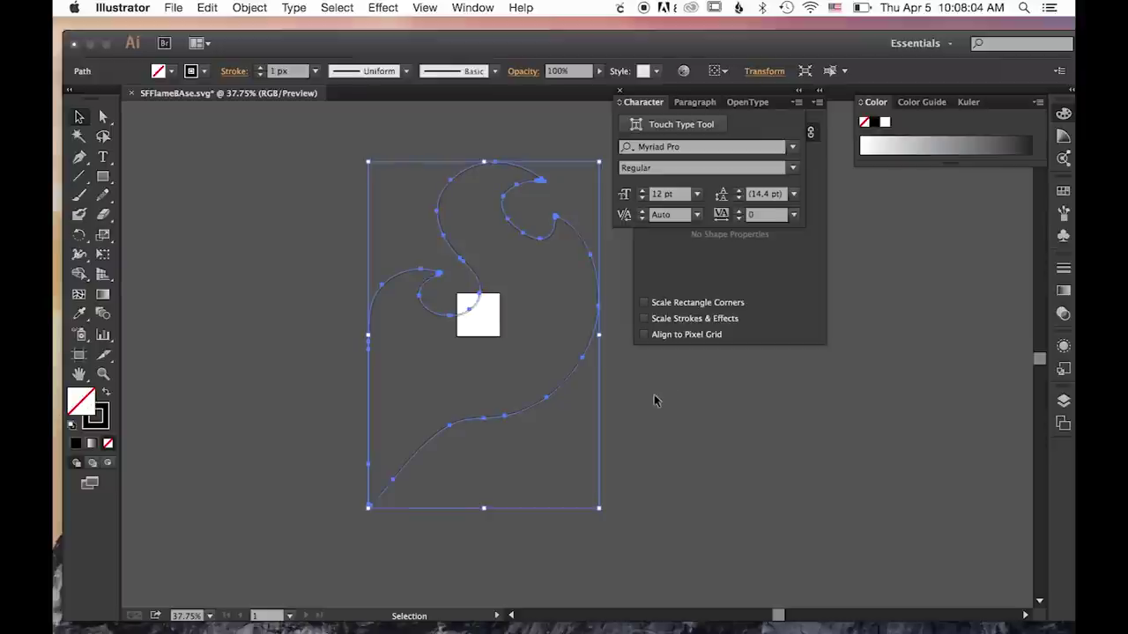
click(282, 307)
alt+scroll(458, 427, up, 3)
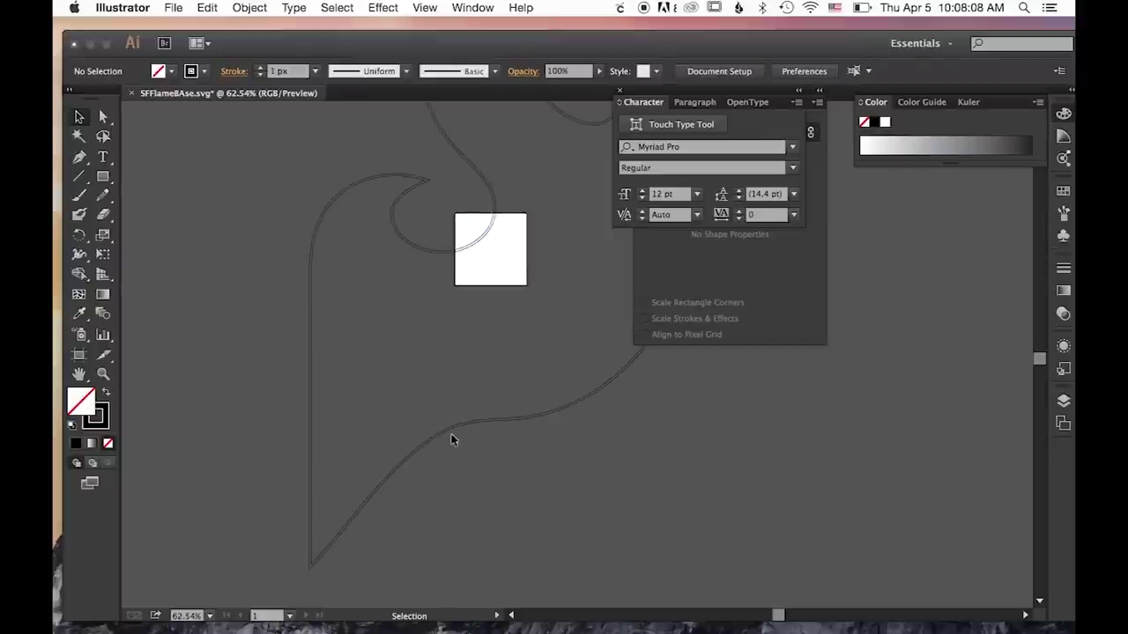
scroll(410, 252, up, 5)
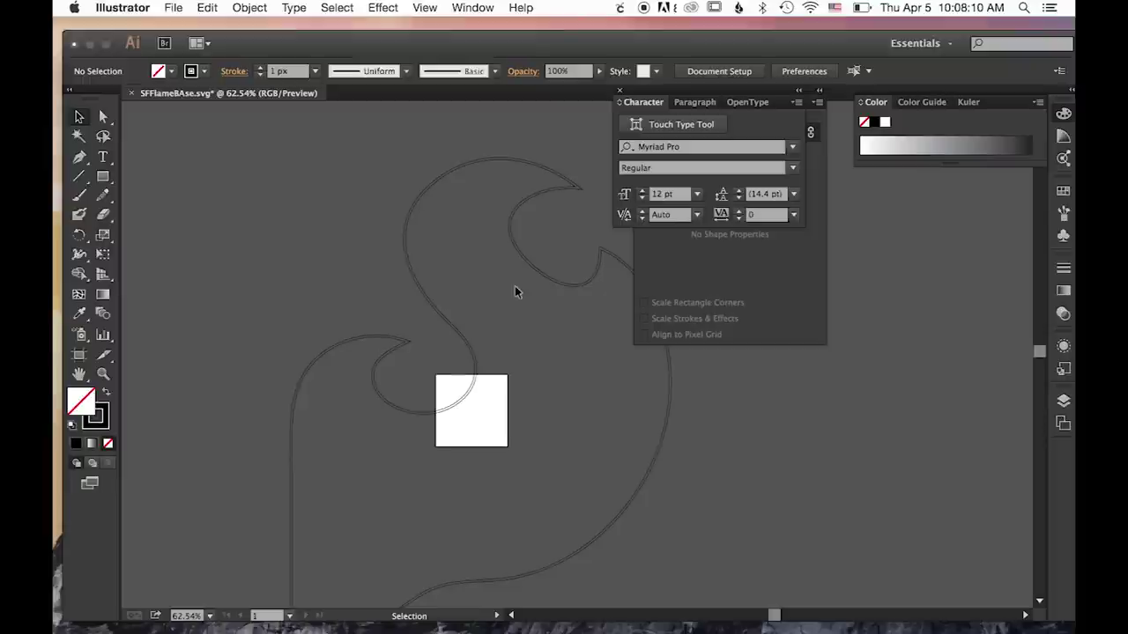
- Save the thin-walled flame as sFflameWall.svg with default SVG options and close the document
click(245, 7)
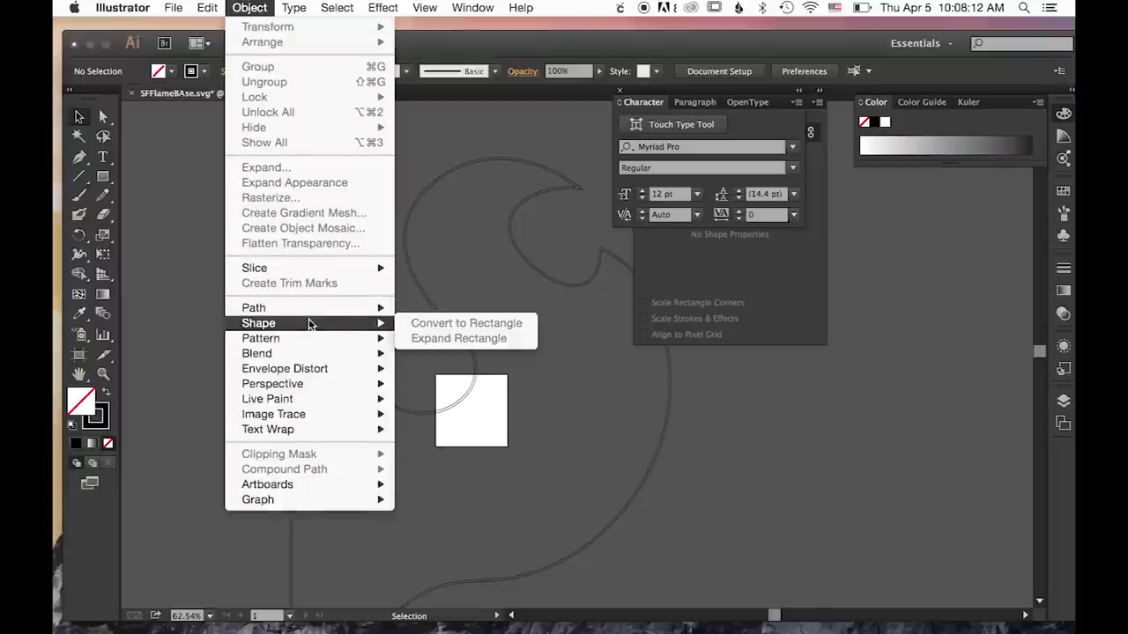
mouse_move(173, 7)
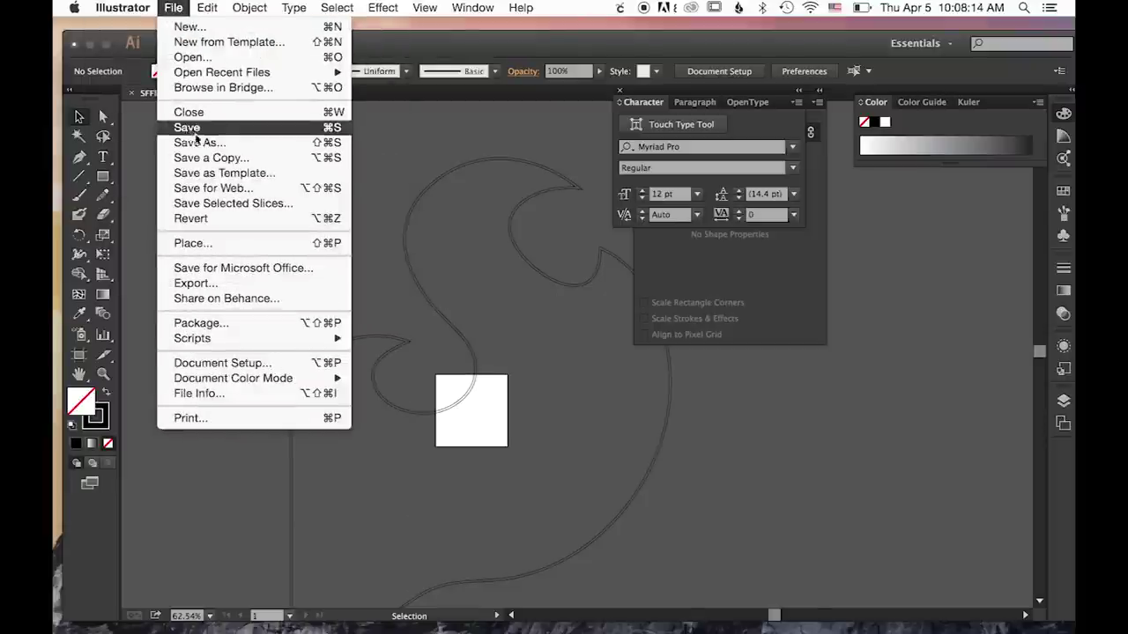
click(199, 143)
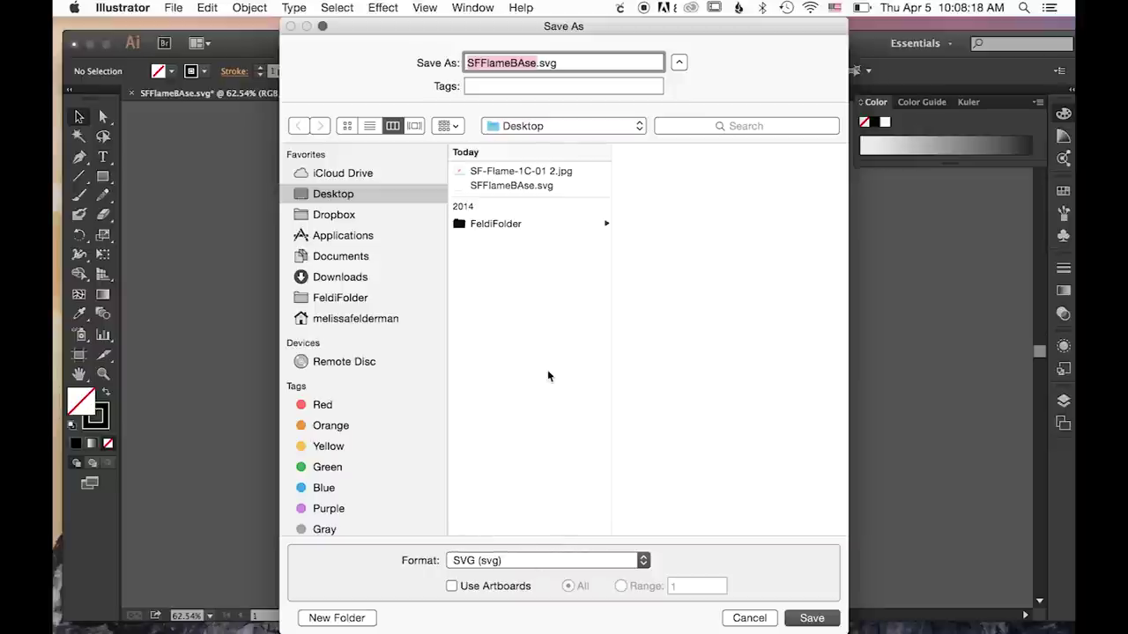
text(spark)
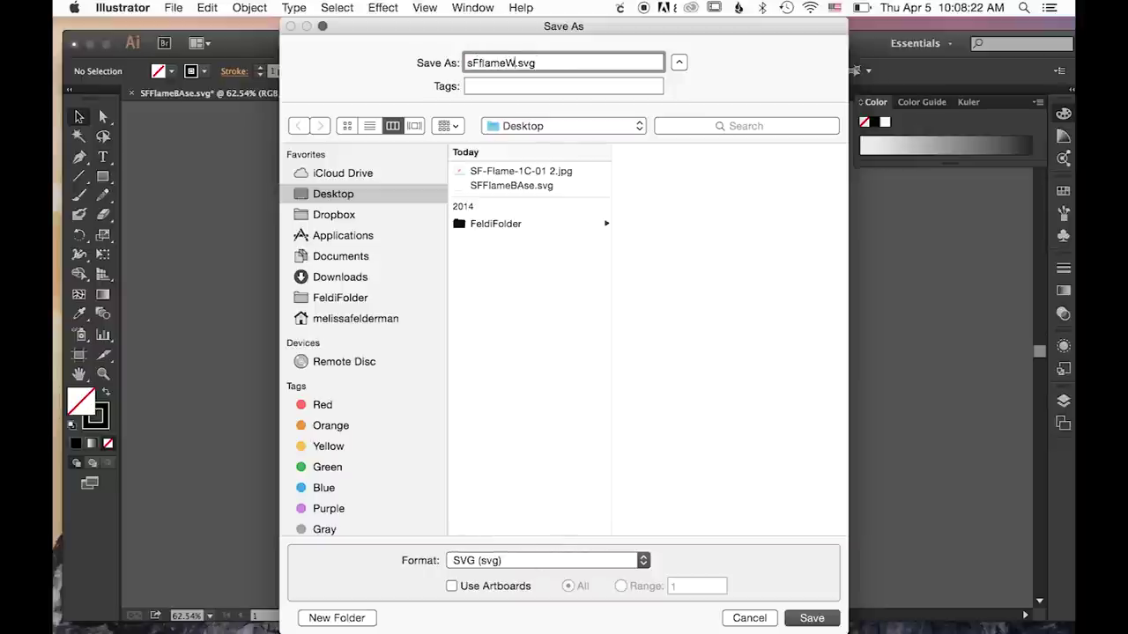
click(812, 618)
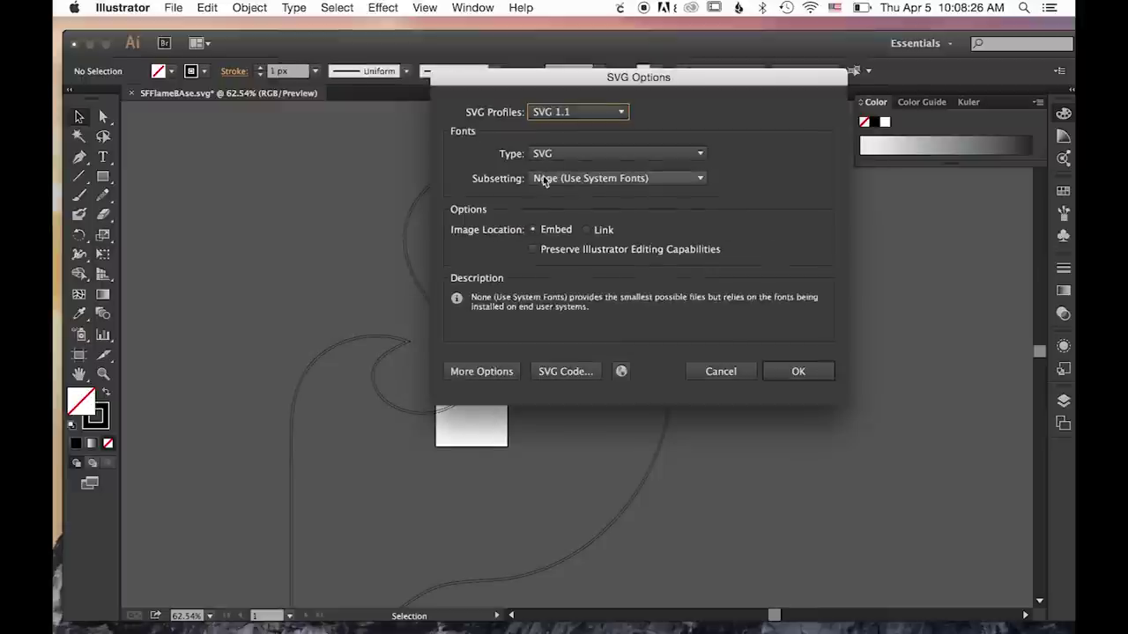
click(809, 375)
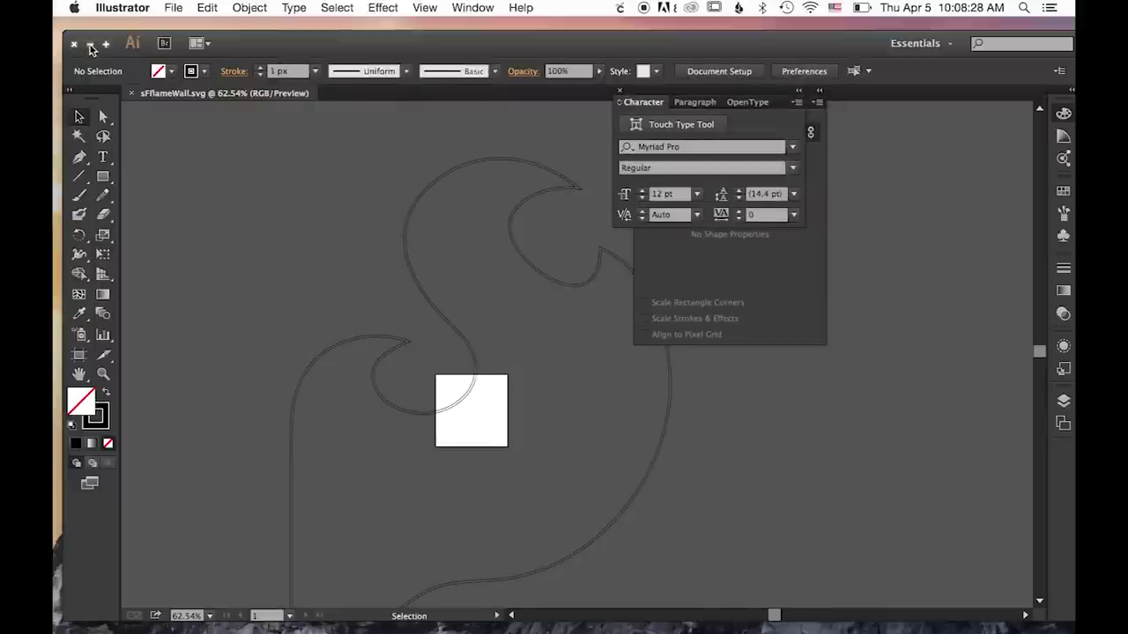
click(89, 42)
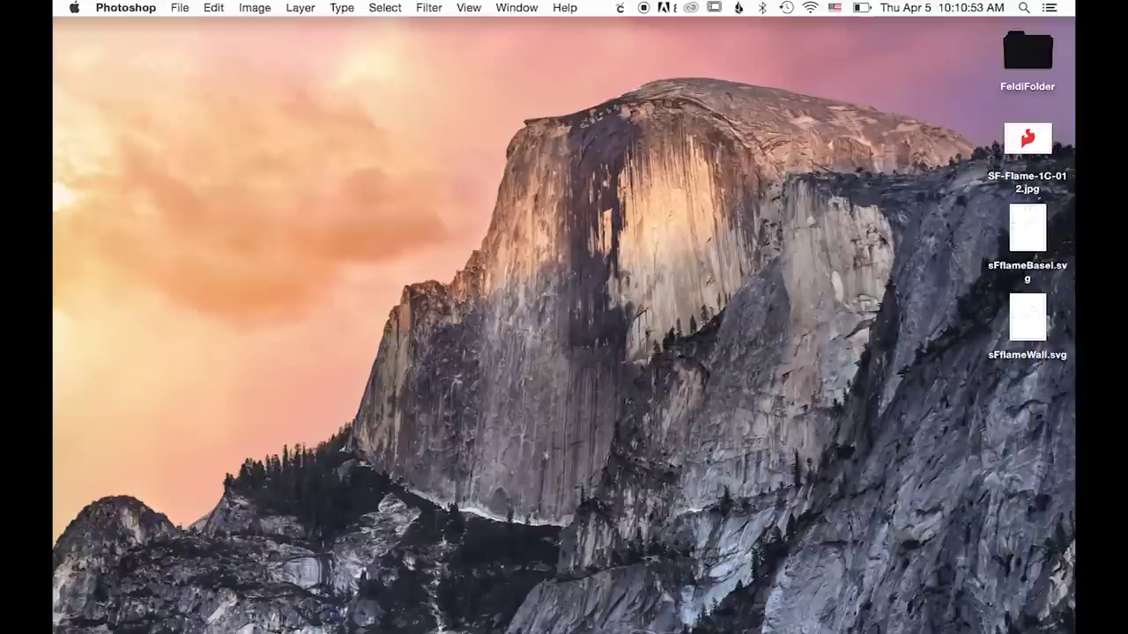
- Bring up the Brilliant Snaget design in Chrome and open its Import Shapes dialog
mouse_move(440, 628)
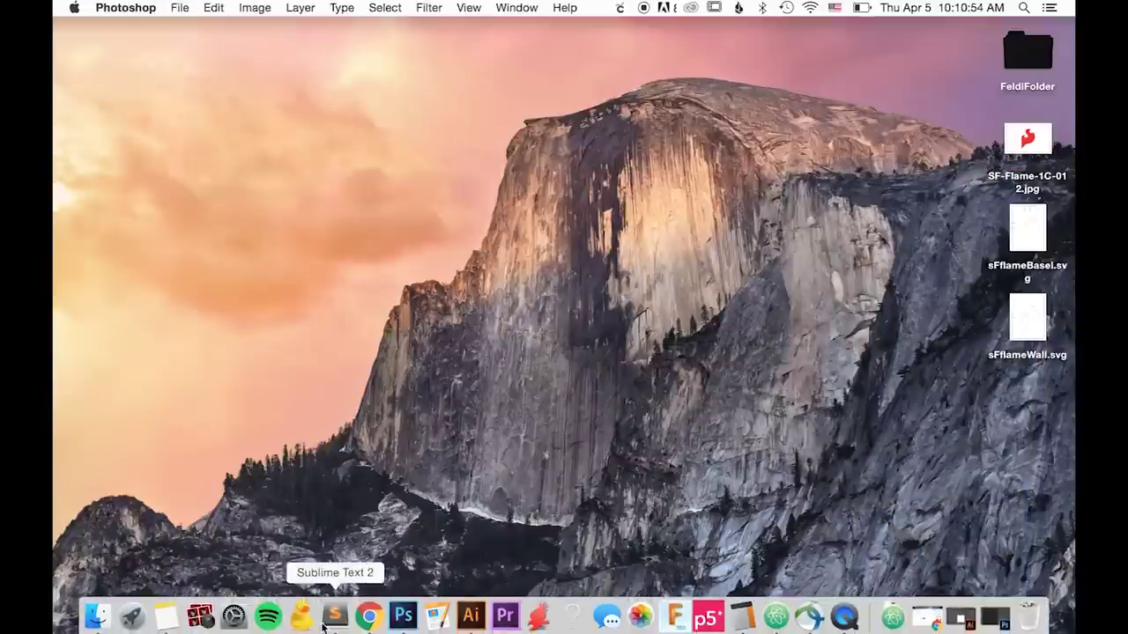
click(370, 624)
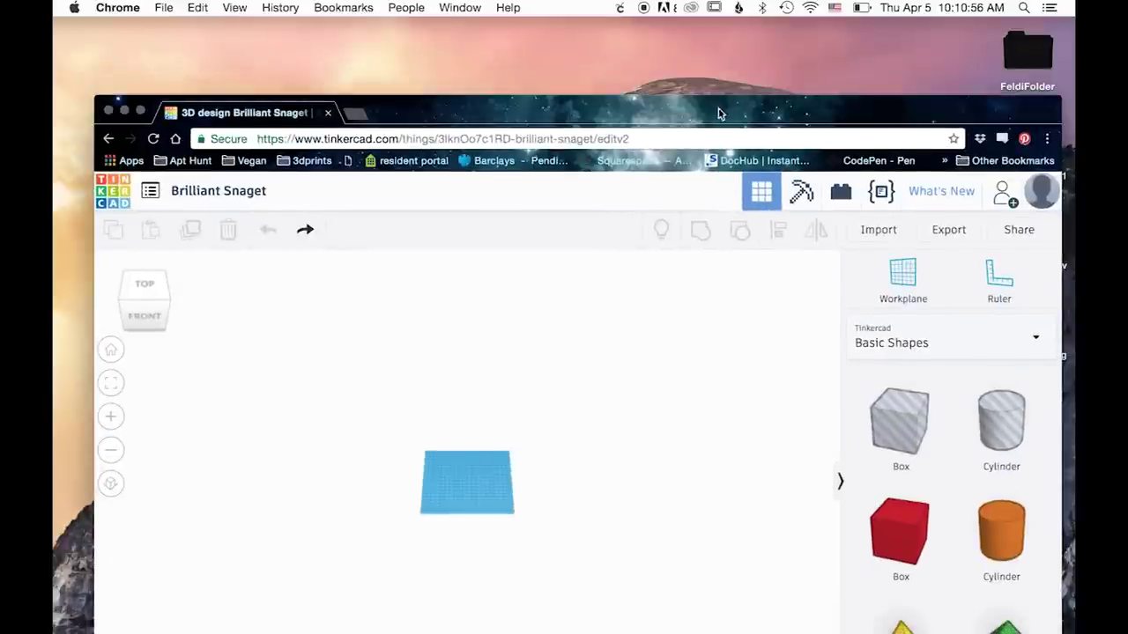
drag(718, 113, 694, 36)
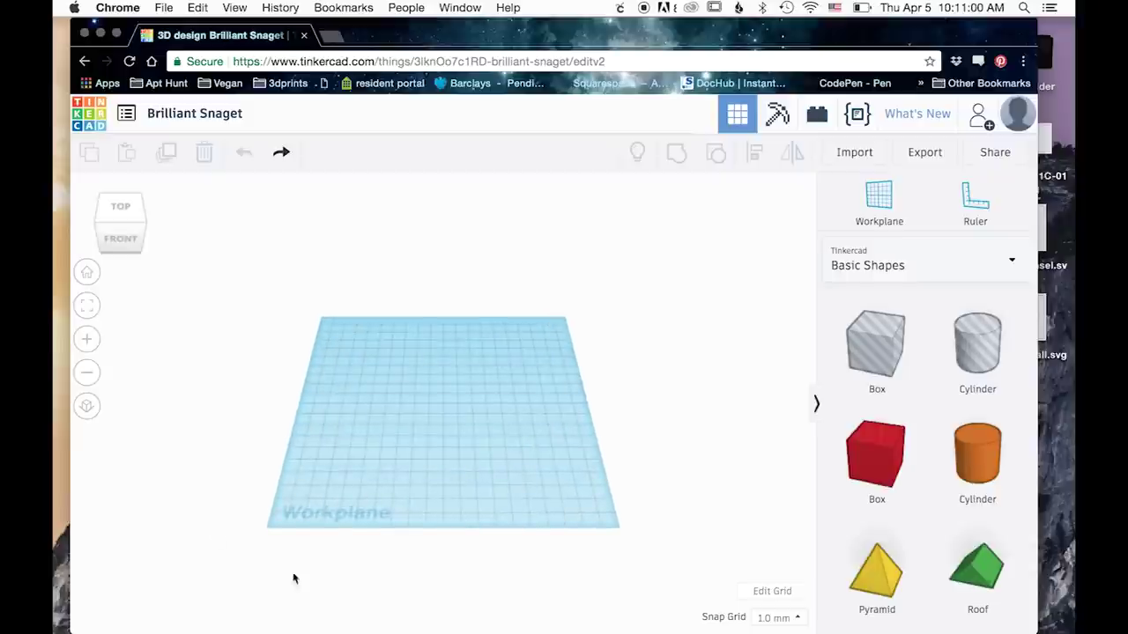
click(854, 153)
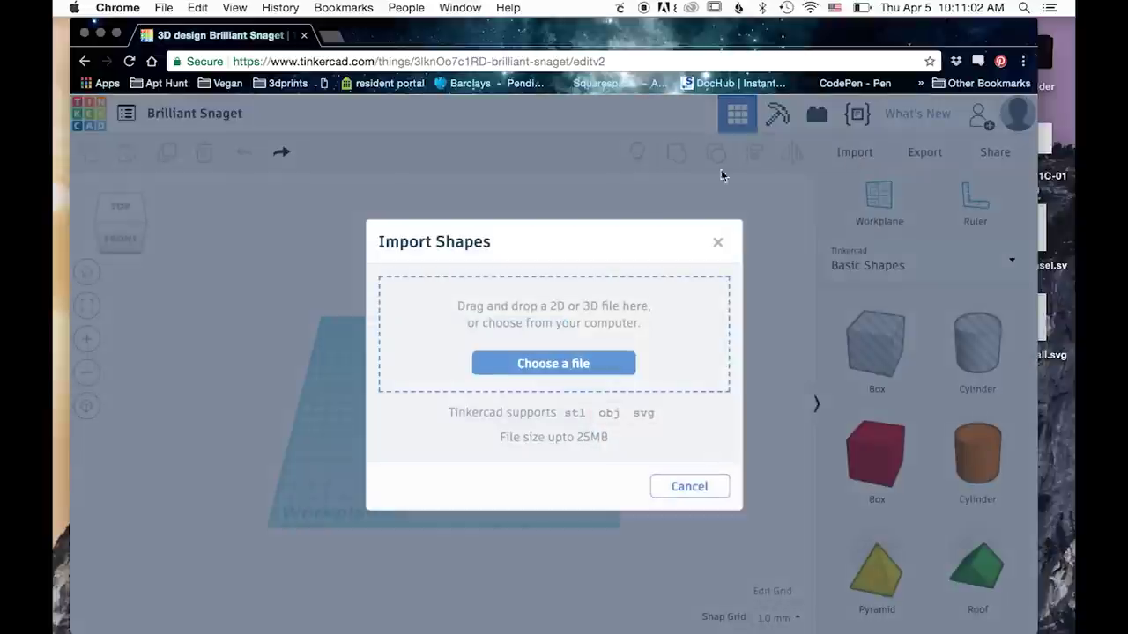
- Import the sFflameBasel.svg flame base file into the design
click(478, 364)
click(498, 173)
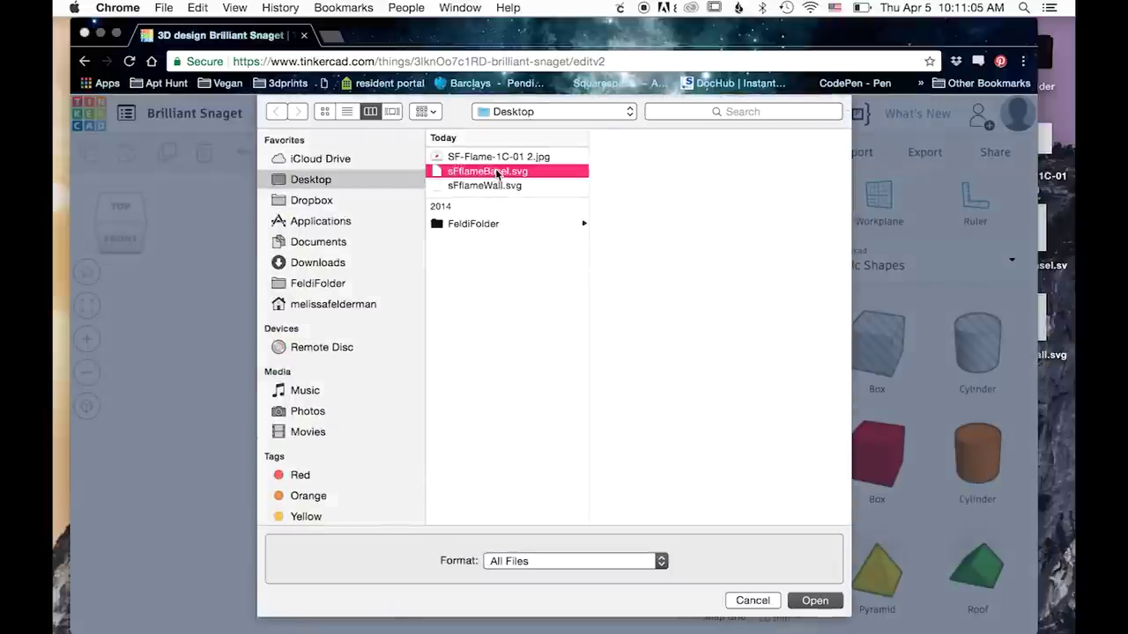
click(811, 600)
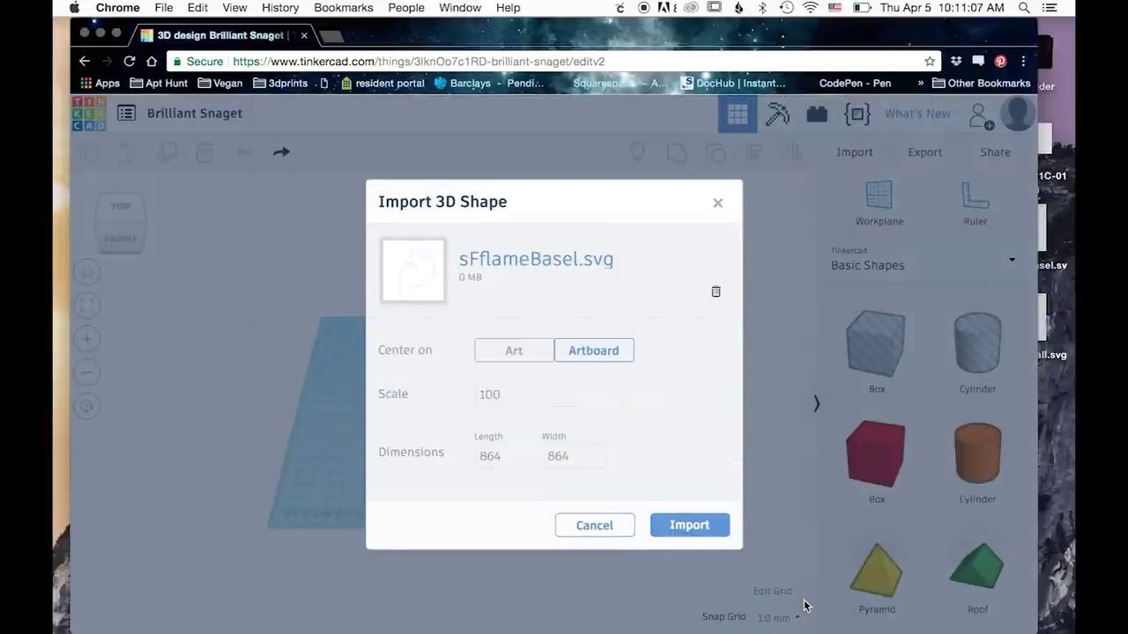
click(700, 526)
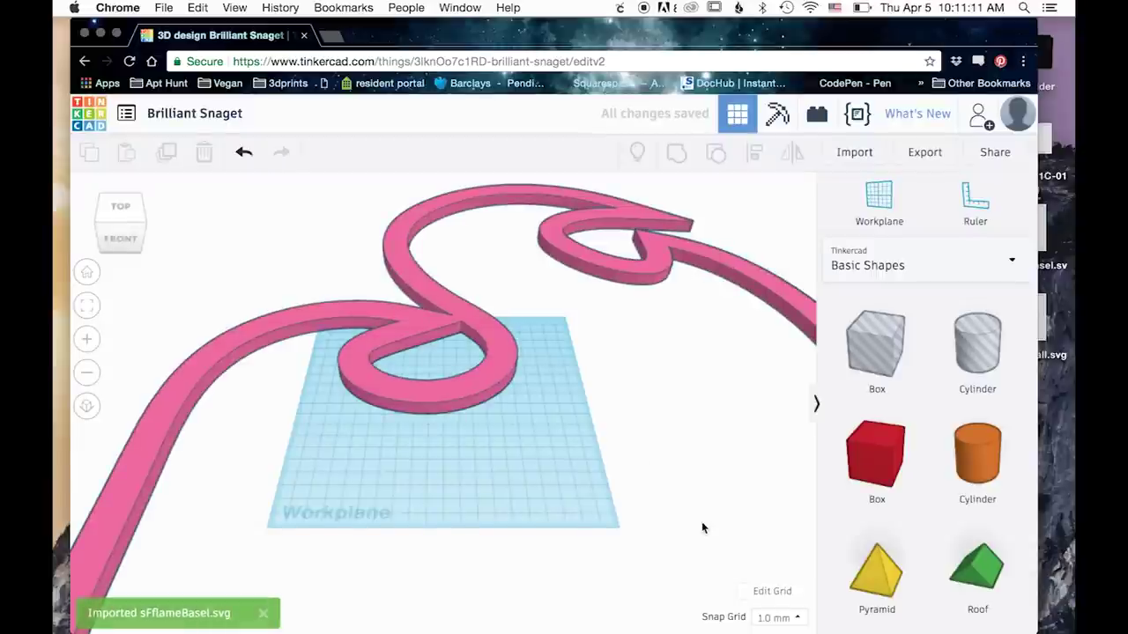
- Fit the view, move the pink flame base onto the workplane, and reopen Import
key(f)
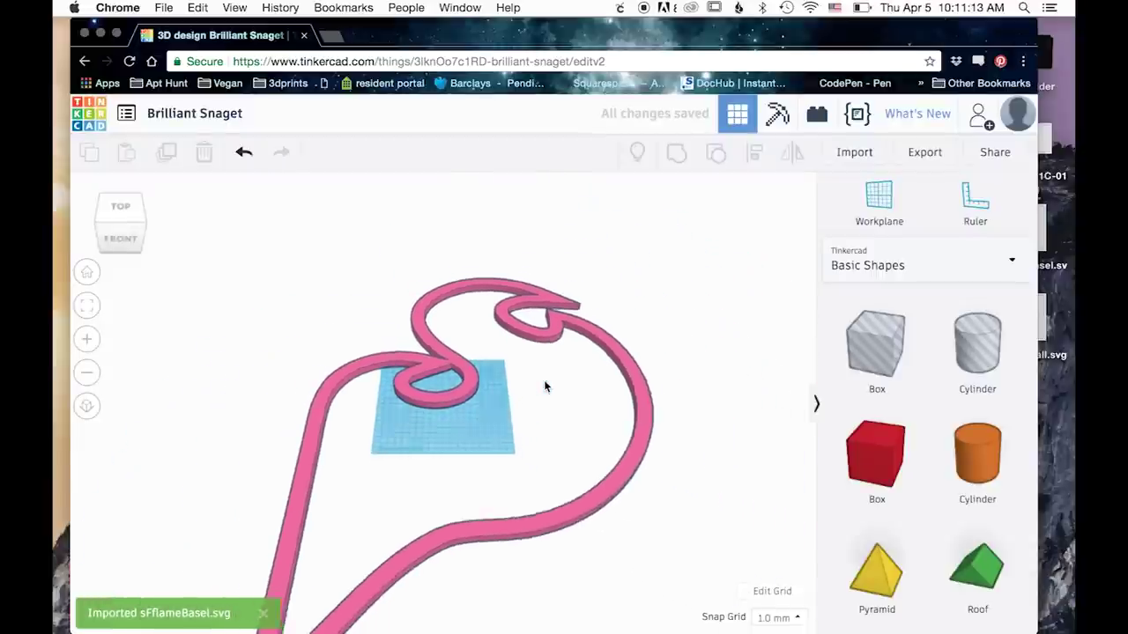
scroll(443, 394, down, 2)
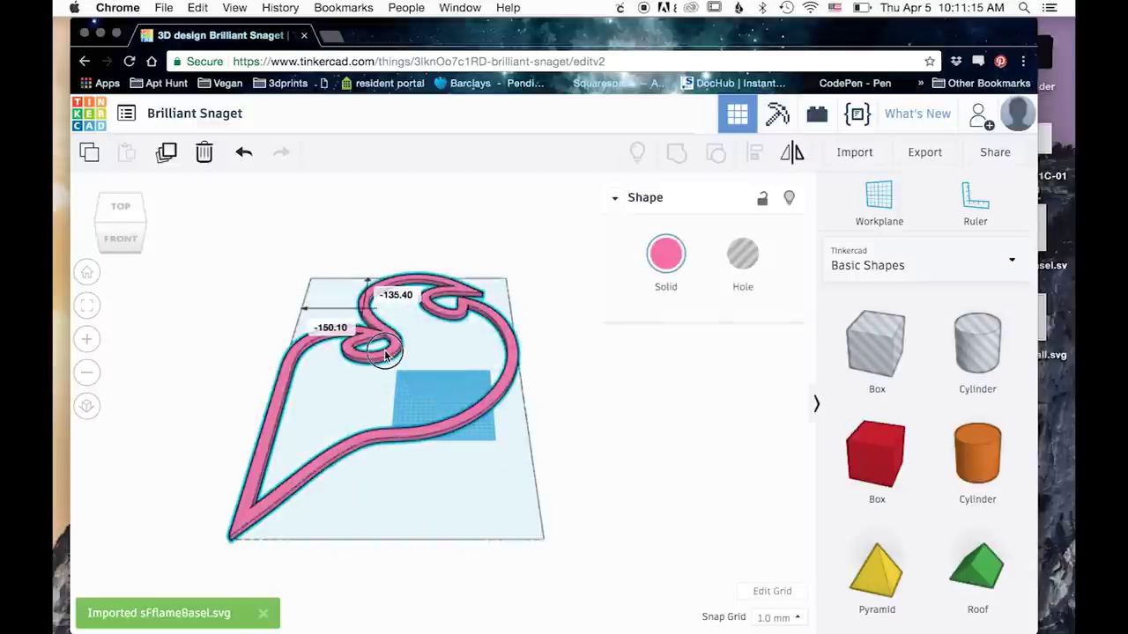
mouse_move(385, 352)
mouse_down()
mouse_move(284, 359)
mouse_move(315, 327)
mouse_move(367, 339)
mouse_up()
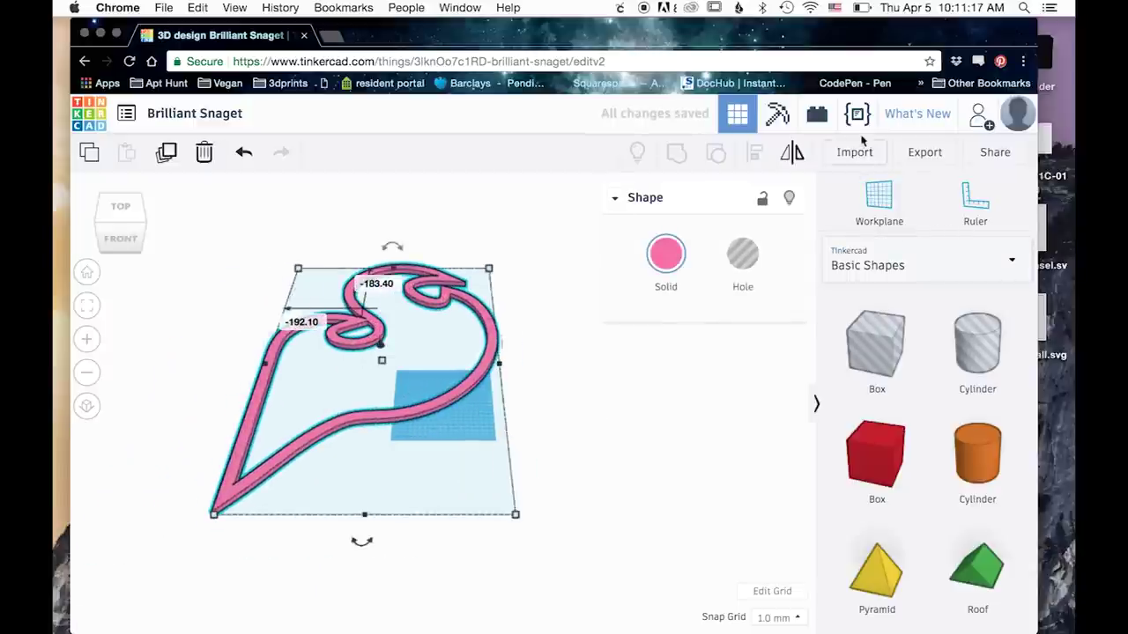
click(853, 151)
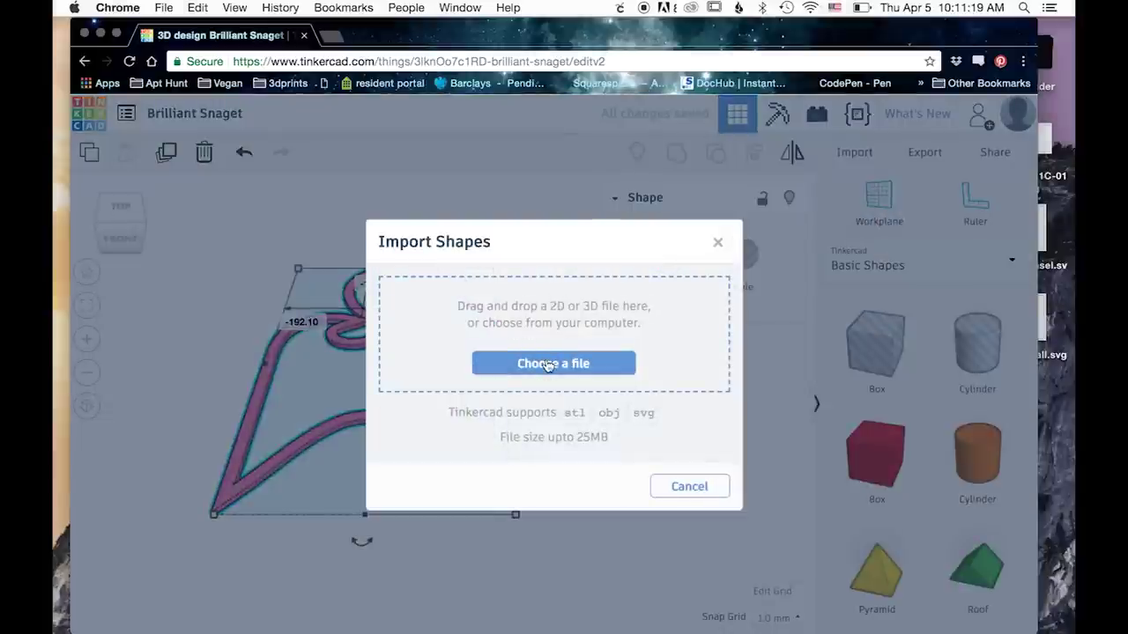
- Import sFflameWall.svg from the Desktop as a second flame shape
click(548, 364)
click(484, 185)
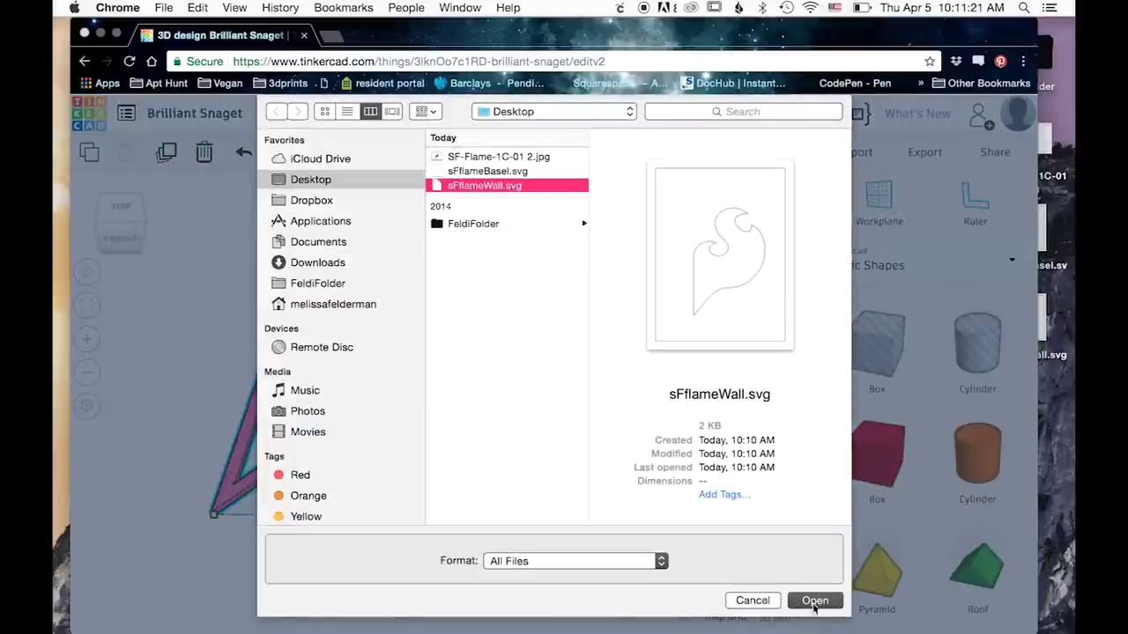
click(814, 601)
click(687, 526)
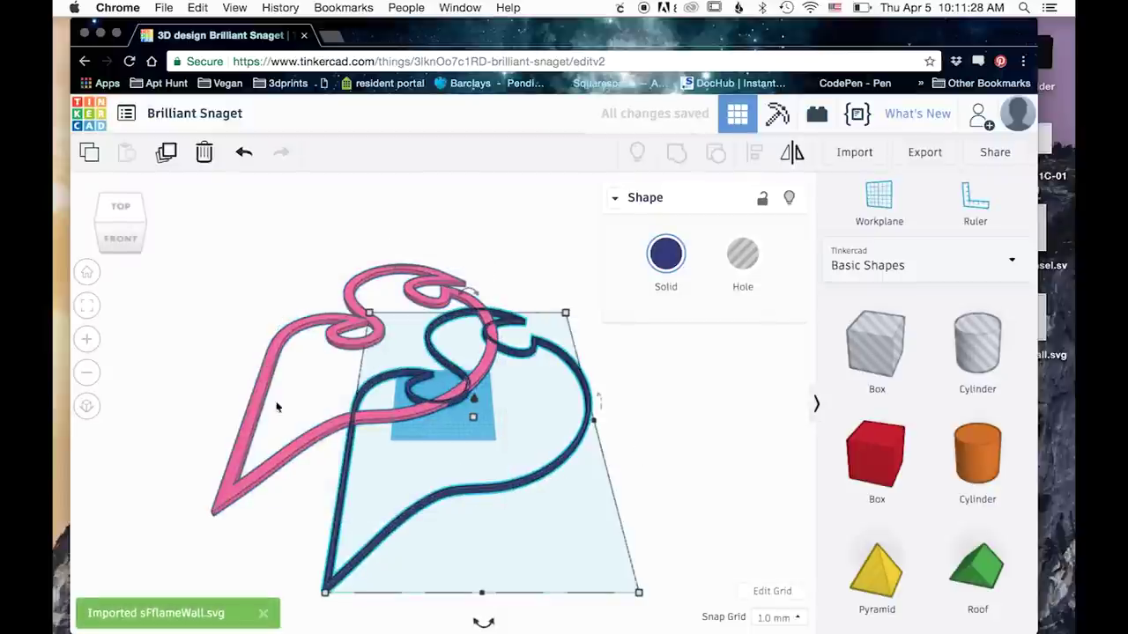
- Inspect the pink base and dark flame wall, leaving the dark wall selected
click(231, 471)
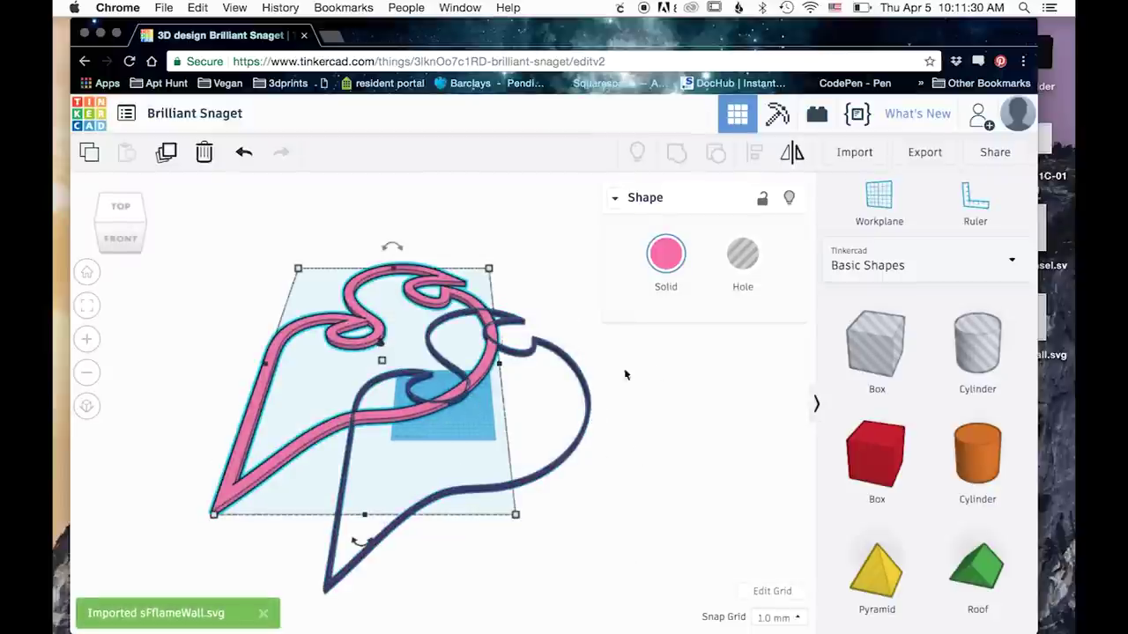
click(571, 368)
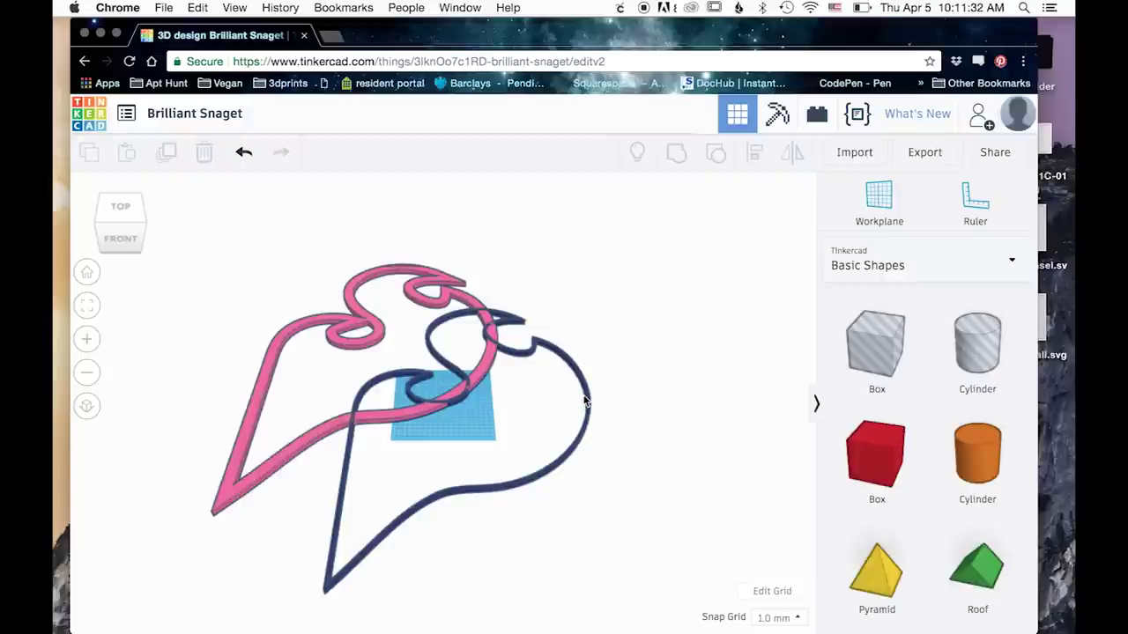
click(586, 401)
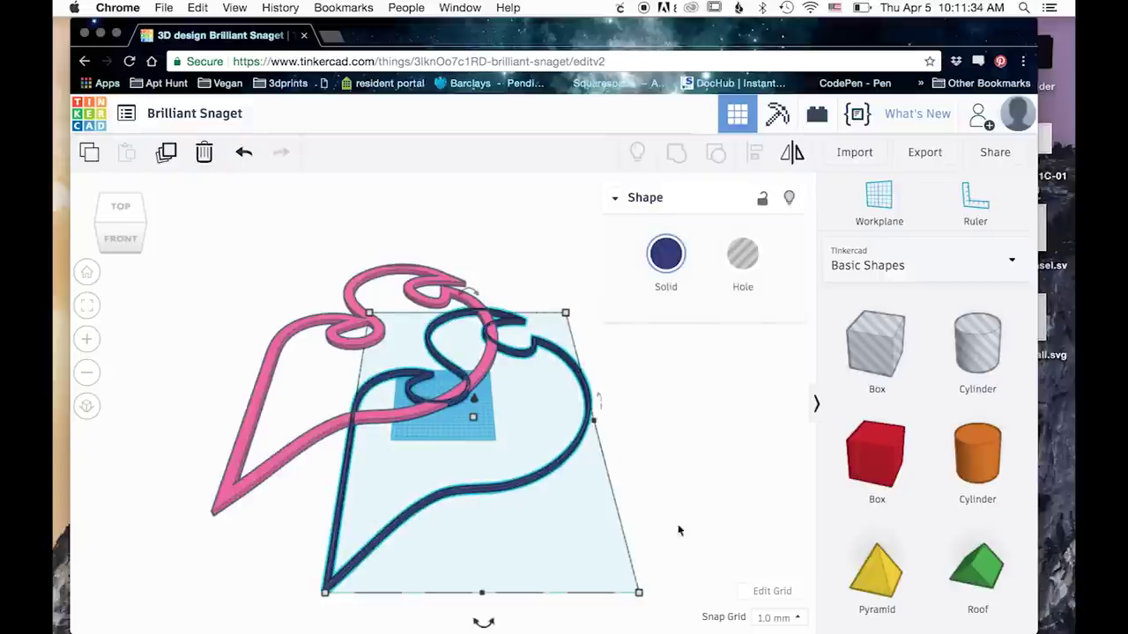
click(671, 517)
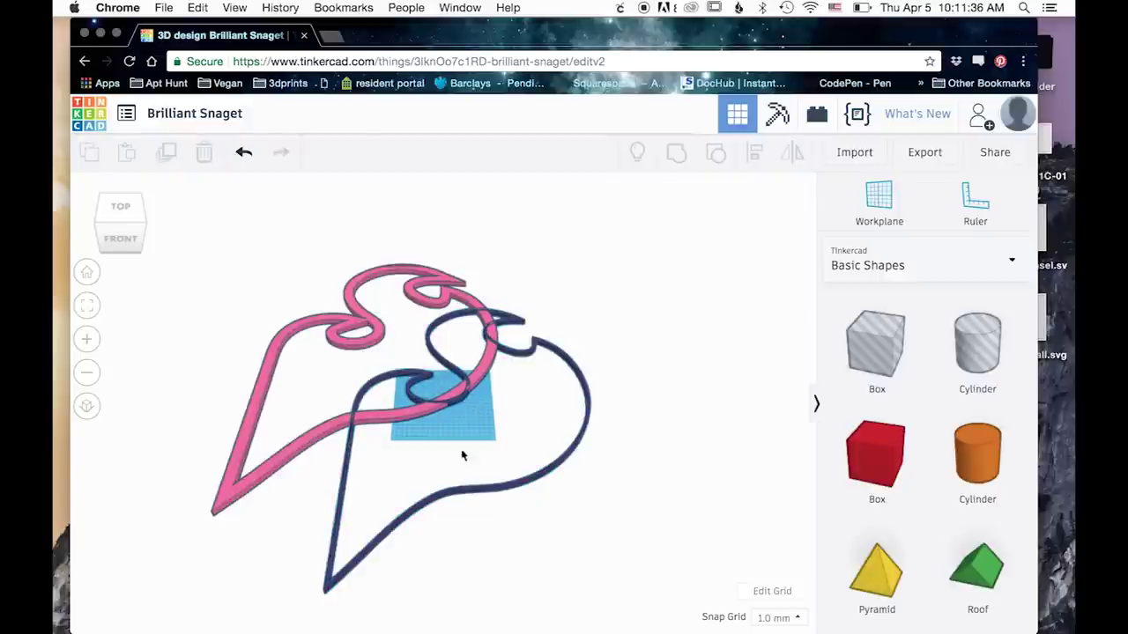
click(472, 491)
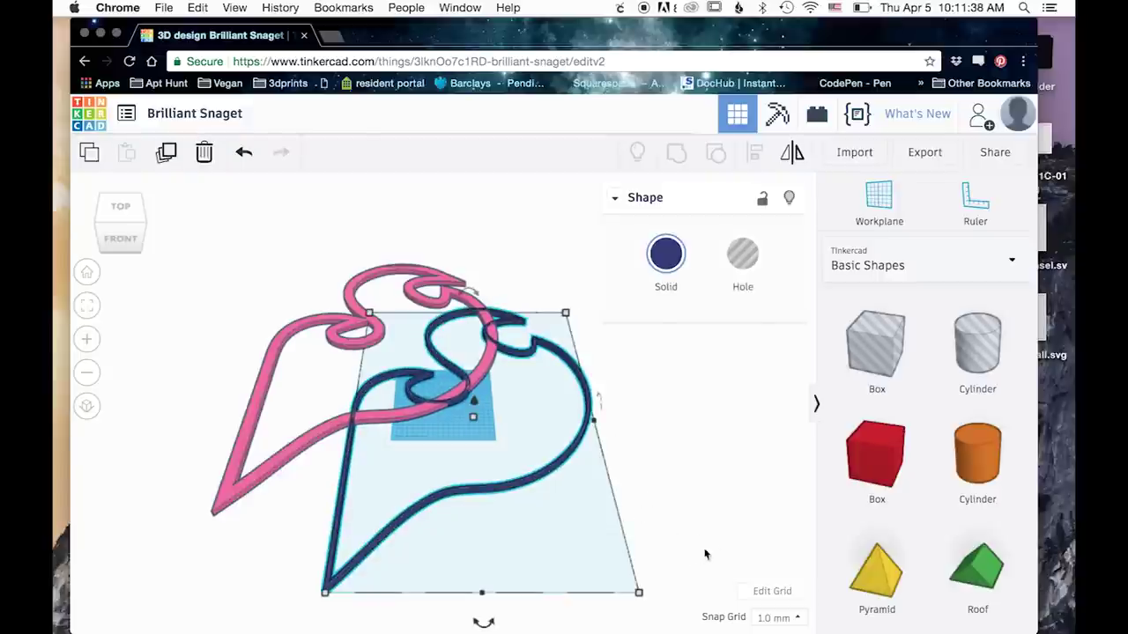
click(642, 554)
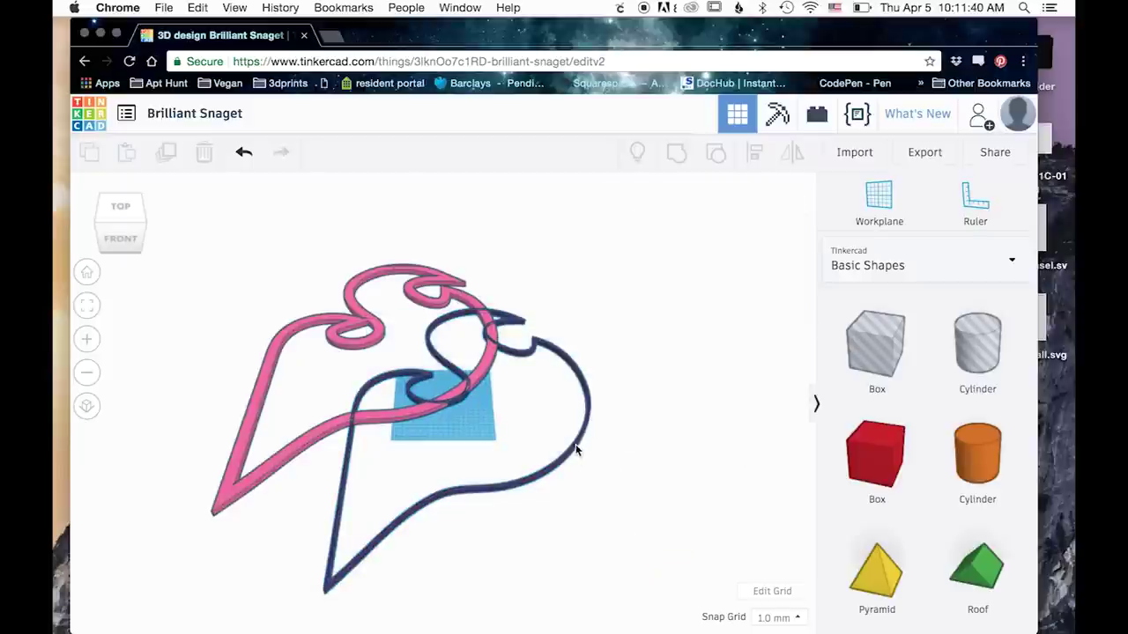
click(577, 450)
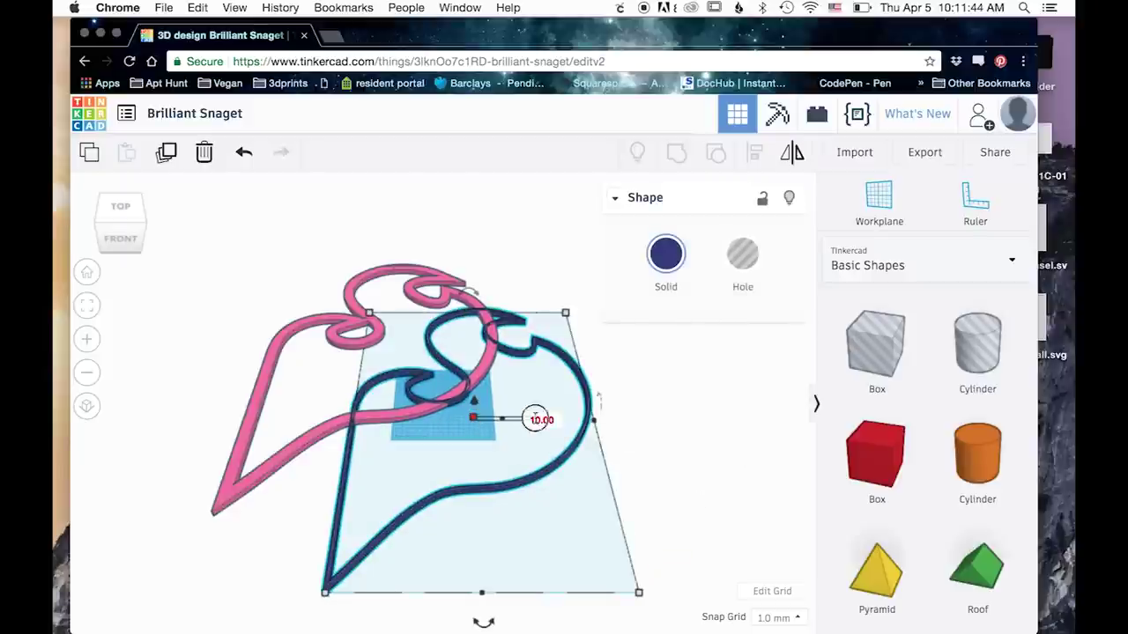
- Set the dark flame wall's height to 90 mm and align it on the pink base
click(535, 418)
text(80)
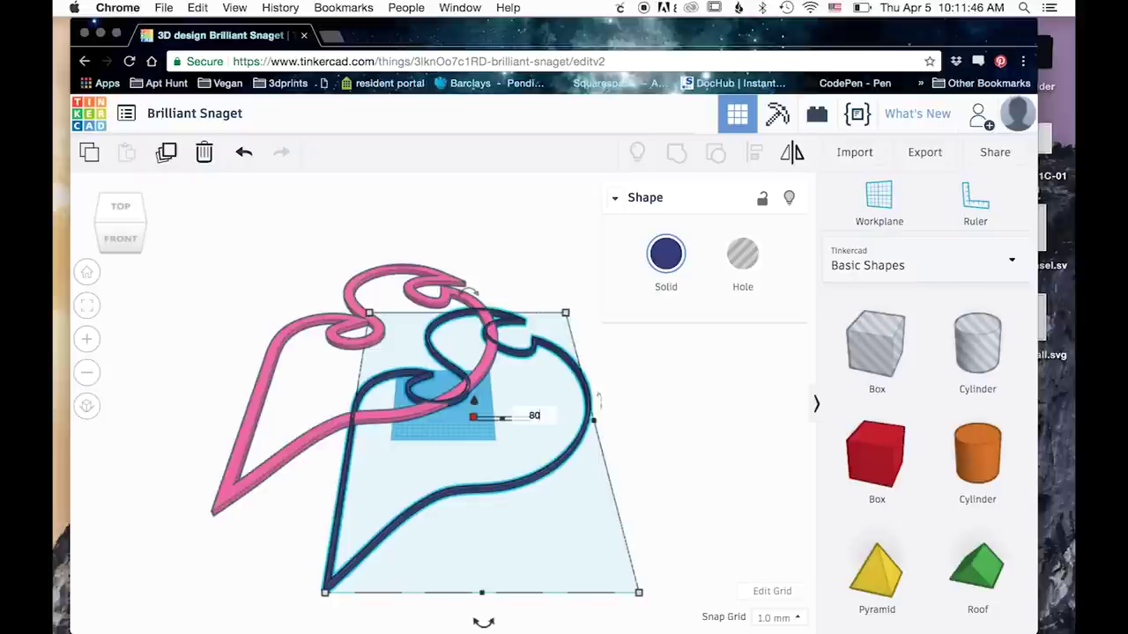
key(Return)
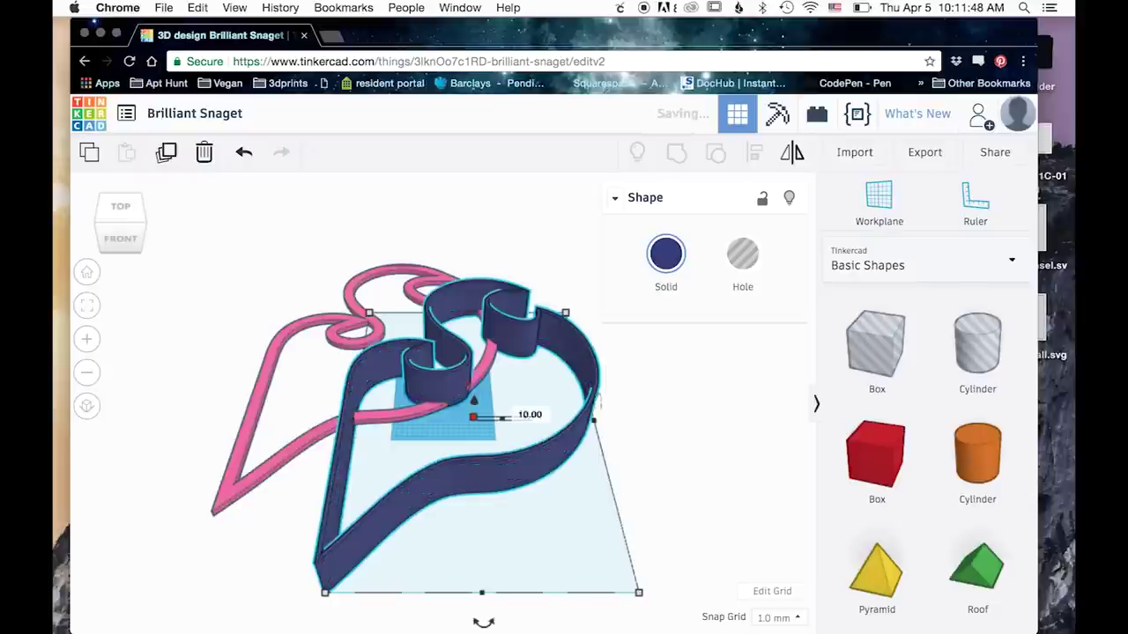
click(163, 451)
drag(451, 420, 401, 398)
- Box-select the flame wall and pink base, group them, and view from the top
click(347, 626)
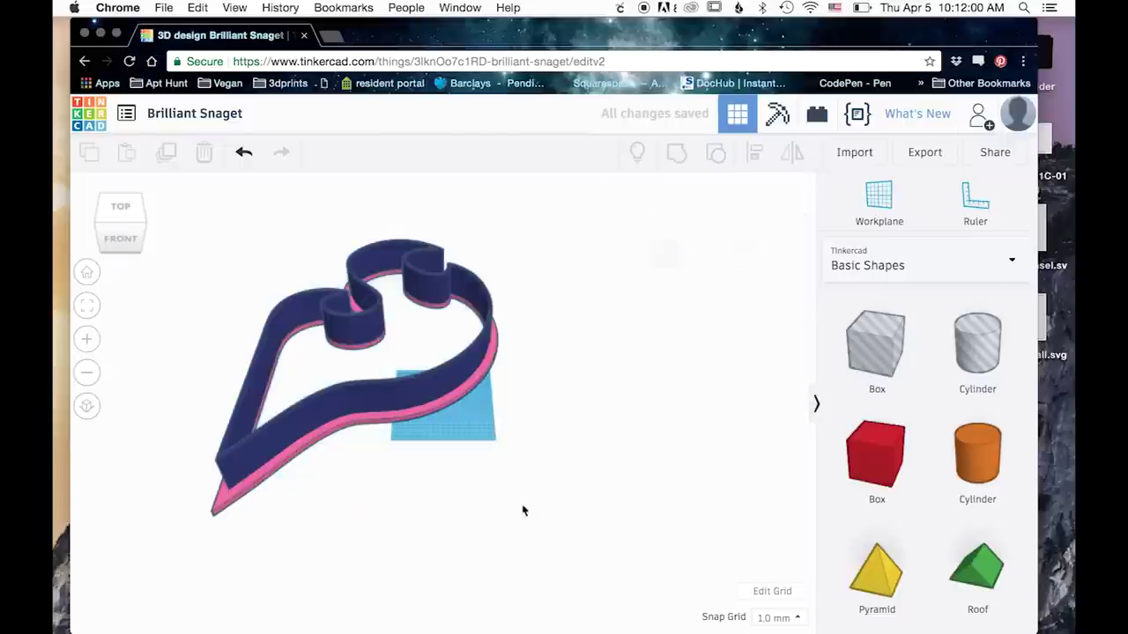
drag(195, 189, 592, 574)
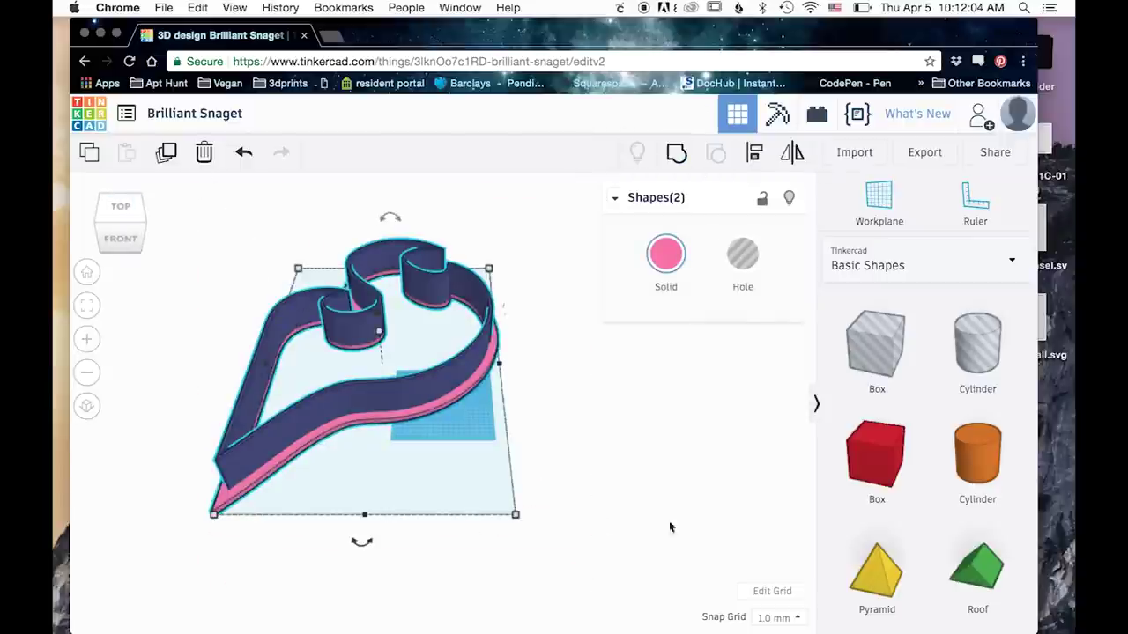
click(677, 155)
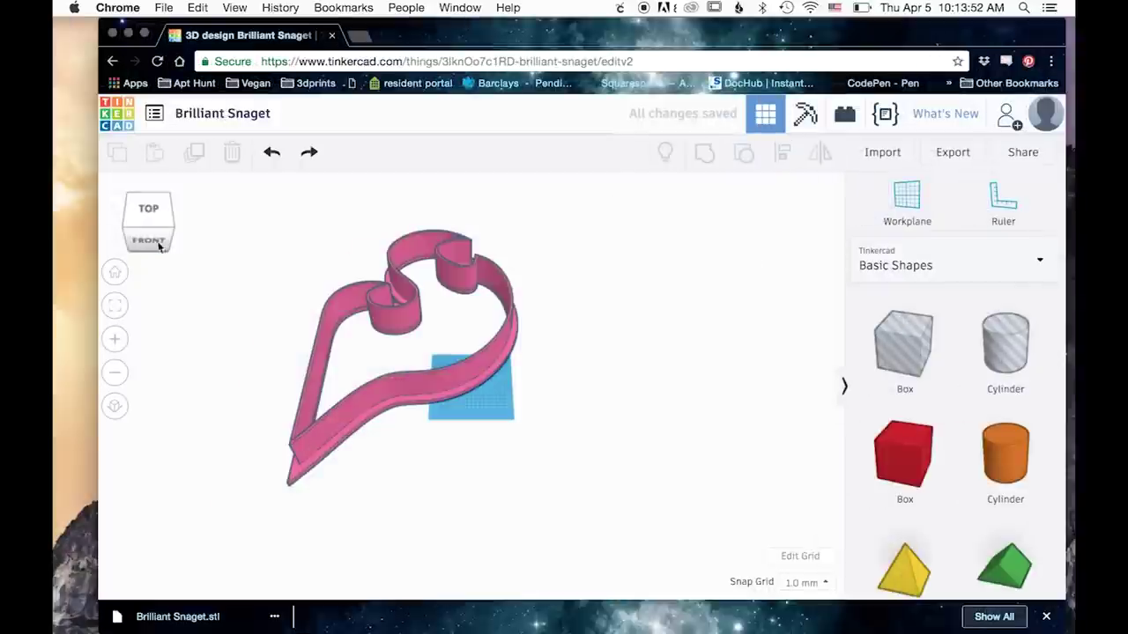
mouse_move(159, 245)
mouse_down()
mouse_move(153, 229)
mouse_move(184, 232)
mouse_move(186, 255)
mouse_move(239, 254)
mouse_move(226, 288)
mouse_move(184, 257)
mouse_move(185, 275)
mouse_move(151, 276)
mouse_move(158, 264)
mouse_up()
- Scale the grouped flame down proportionally and move it to the workplane centre
click(295, 247)
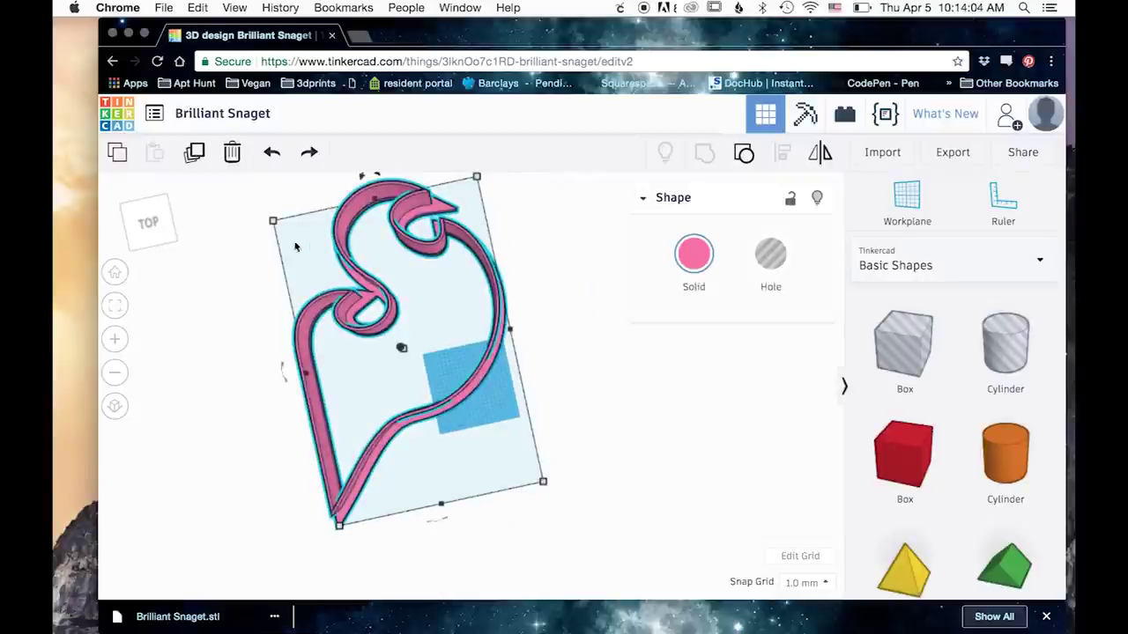
drag(275, 222, 527, 436)
scroll(537, 460, up, 3)
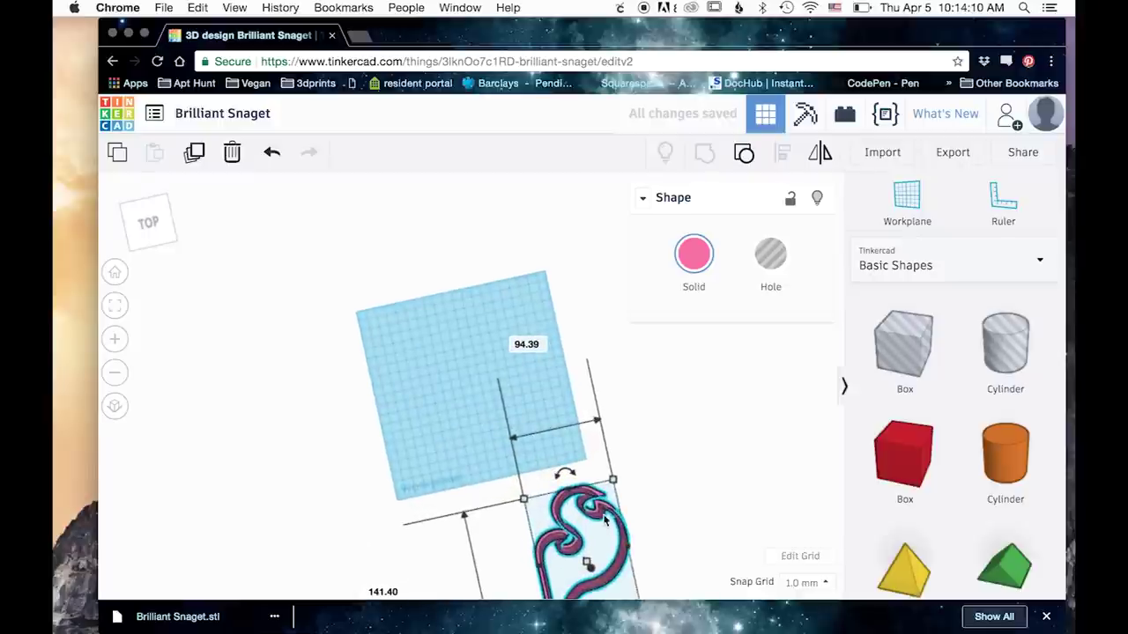
drag(604, 521, 494, 331)
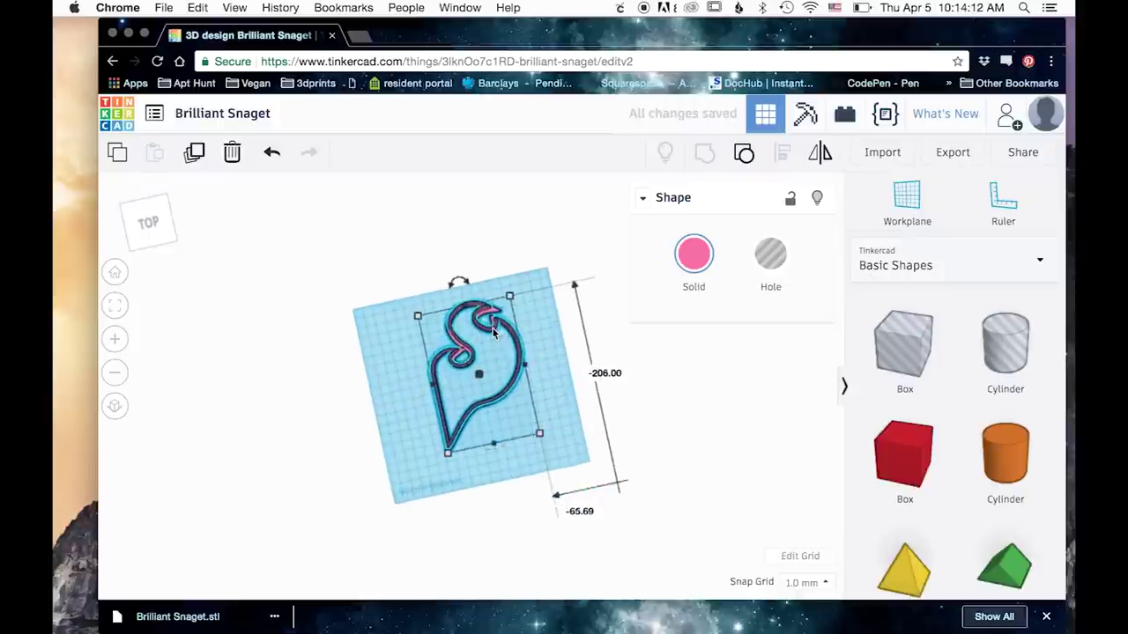
- Shrink the grouped flame further to about 41.66 × 62.40 mm and deselect it
scroll(495, 331, up, 2)
drag(397, 294, 504, 384)
scroll(683, 455, up, 1)
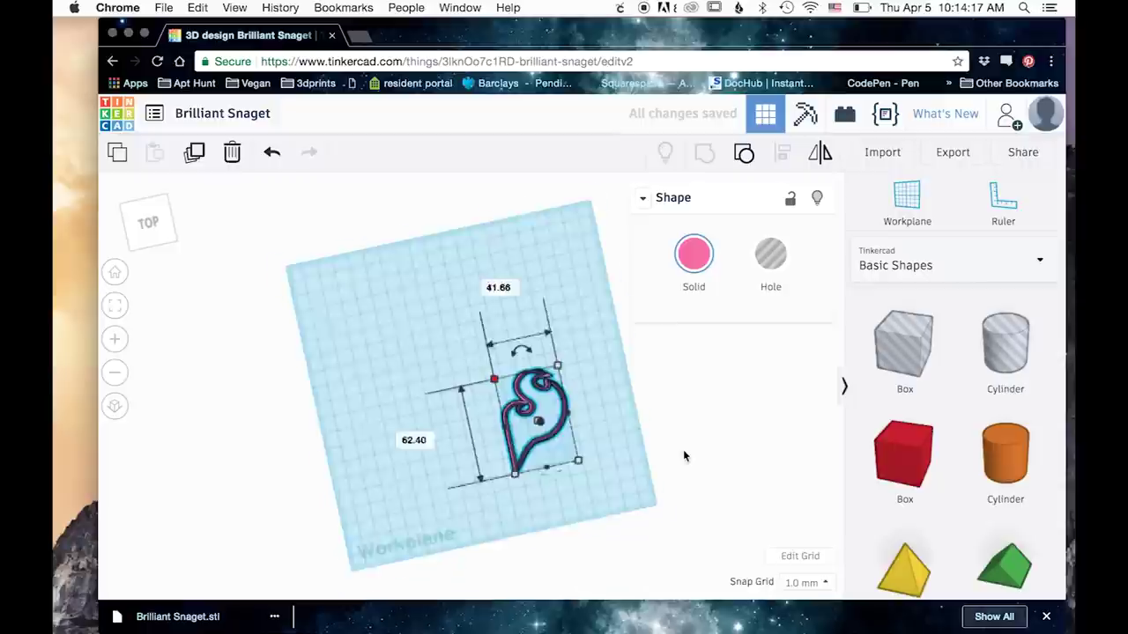
scroll(683, 456, up, 3)
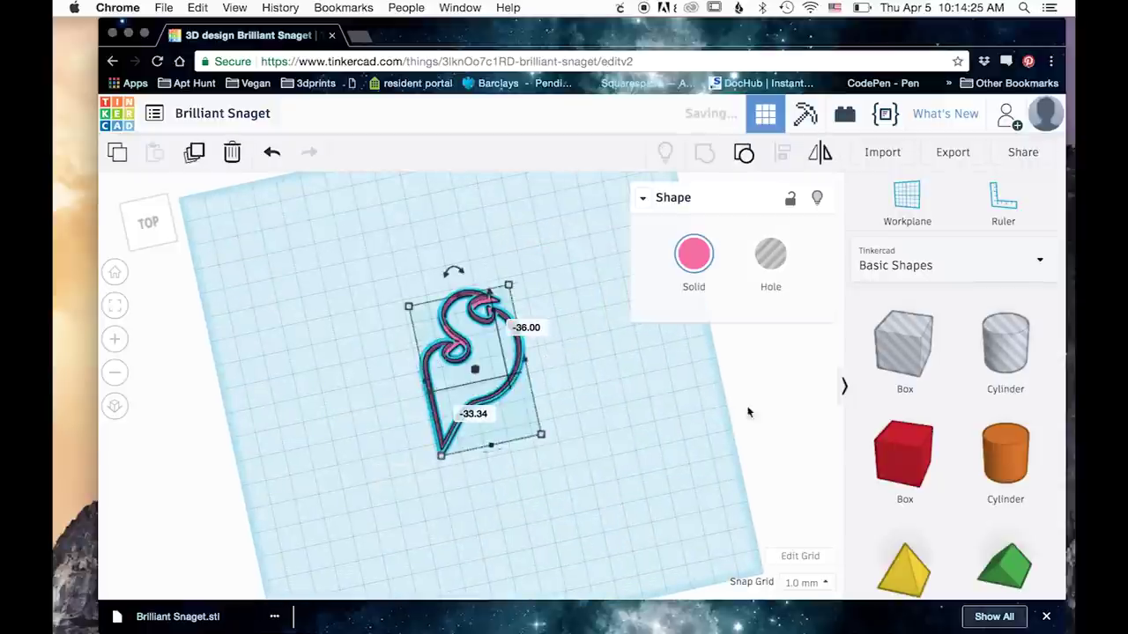
scroll(408, 447, up, 3)
click(544, 293)
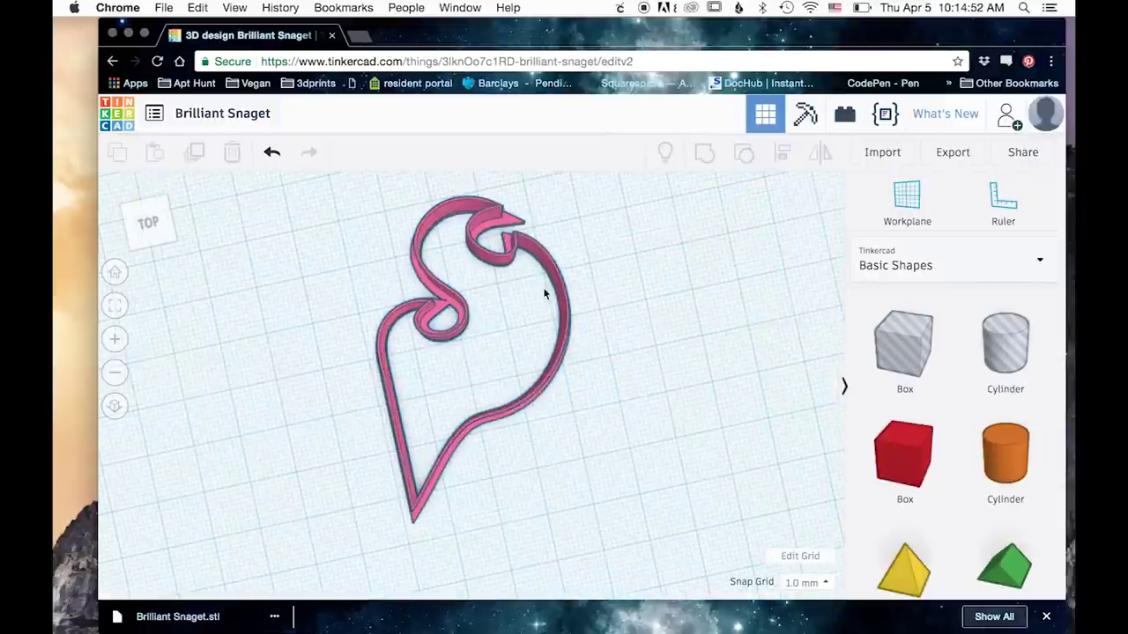
right_drag(708, 256, 589, 408)
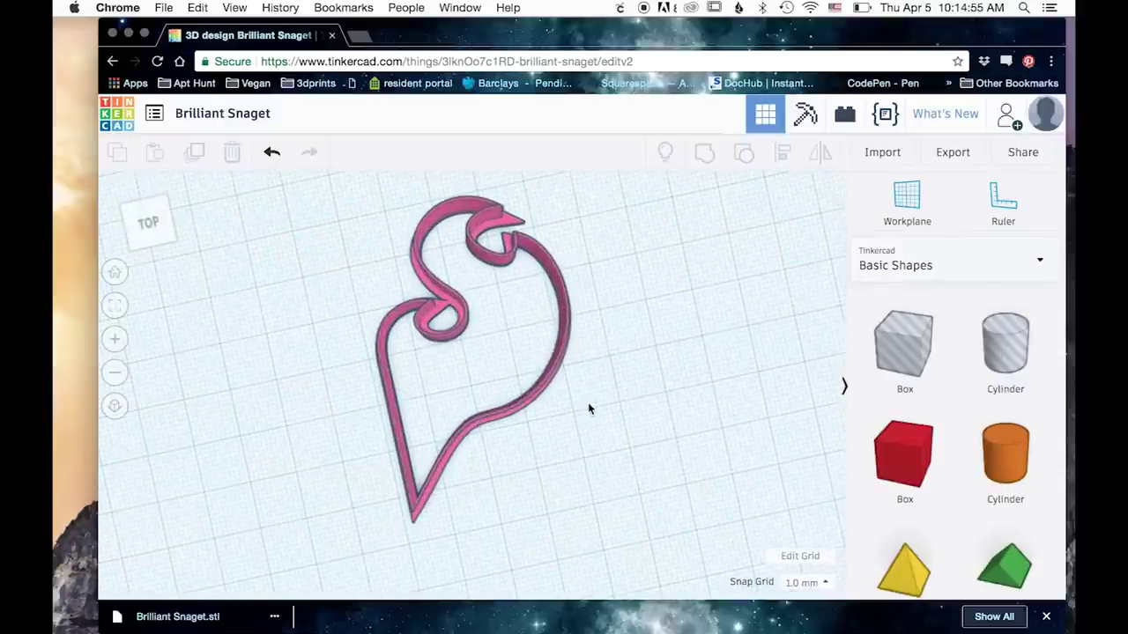
click(949, 157)
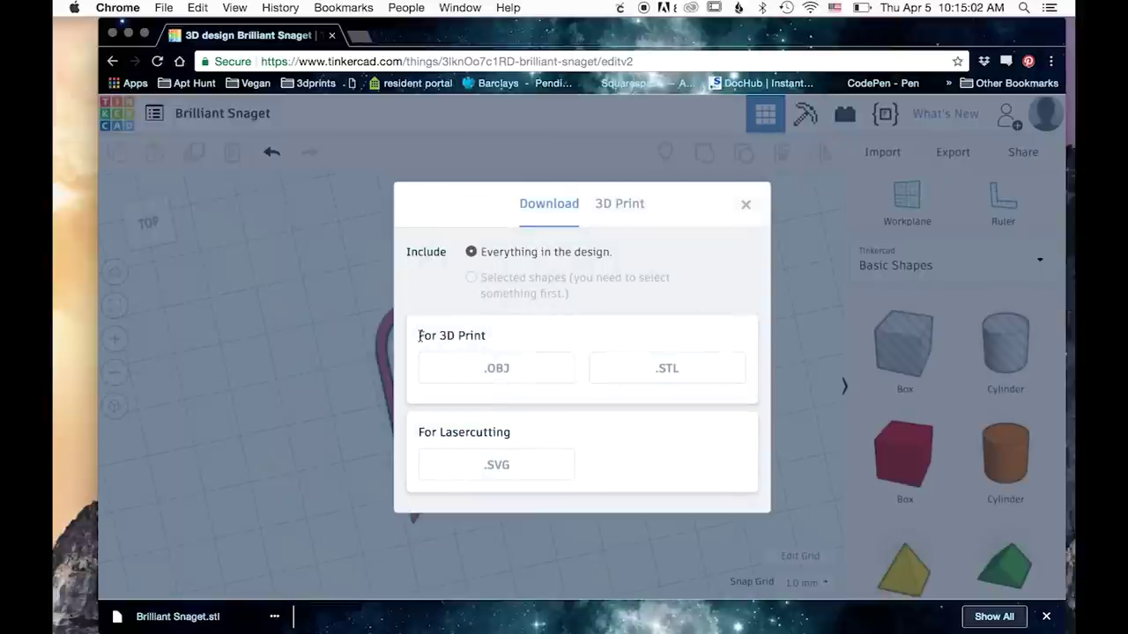
- Download everything in the design as Brilliant Snaget.stl for 3D printing
drag(418, 335, 529, 342)
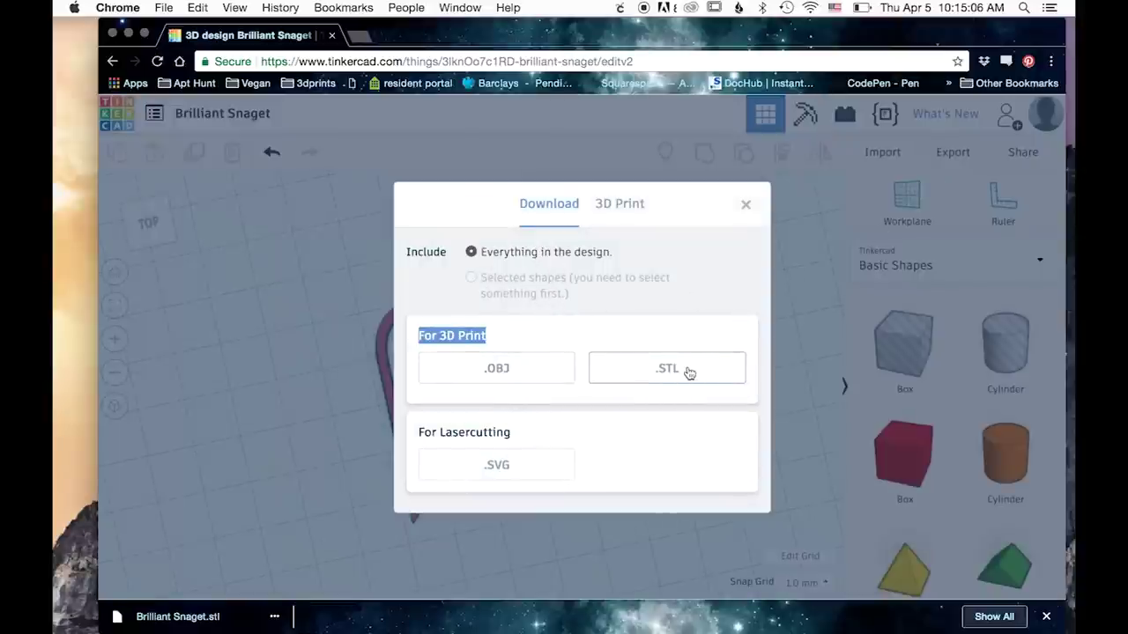
click(654, 370)
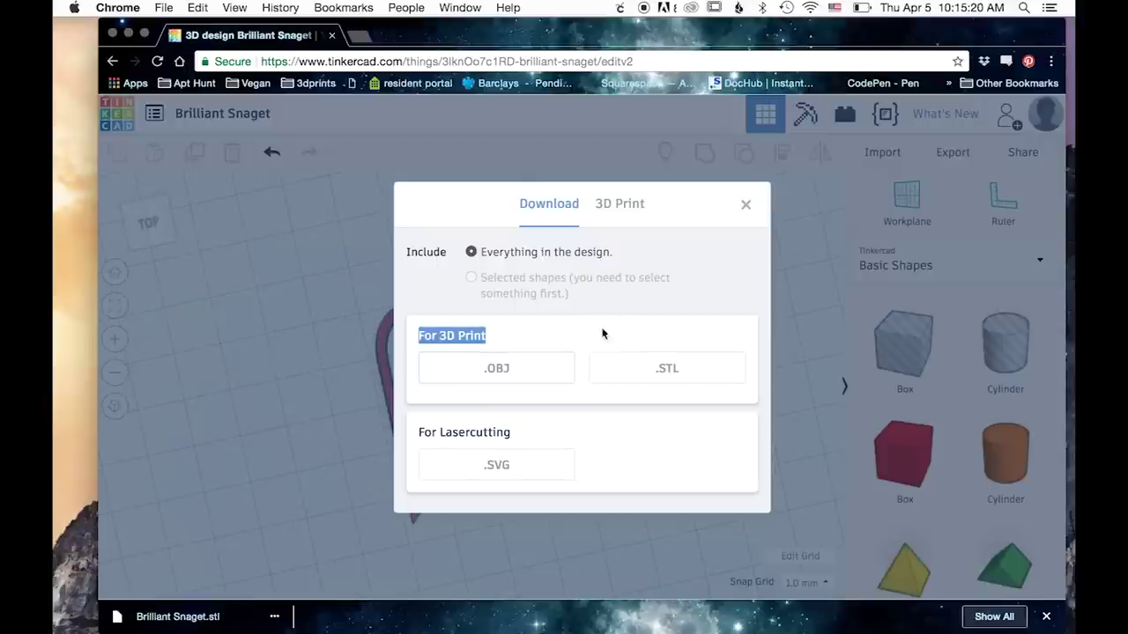
click(657, 279)
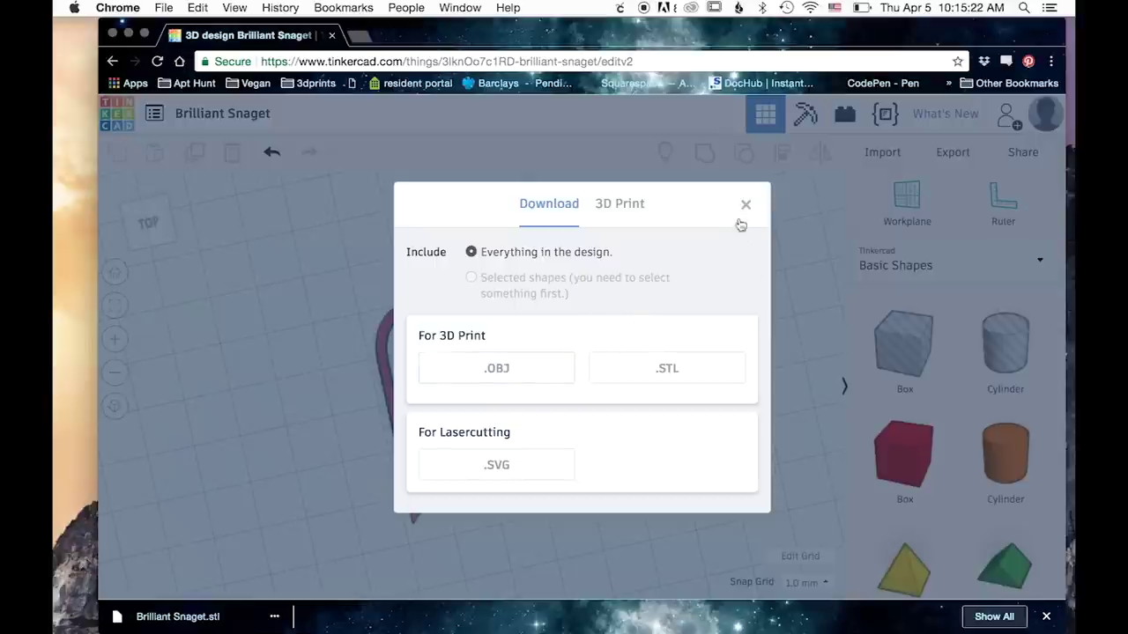